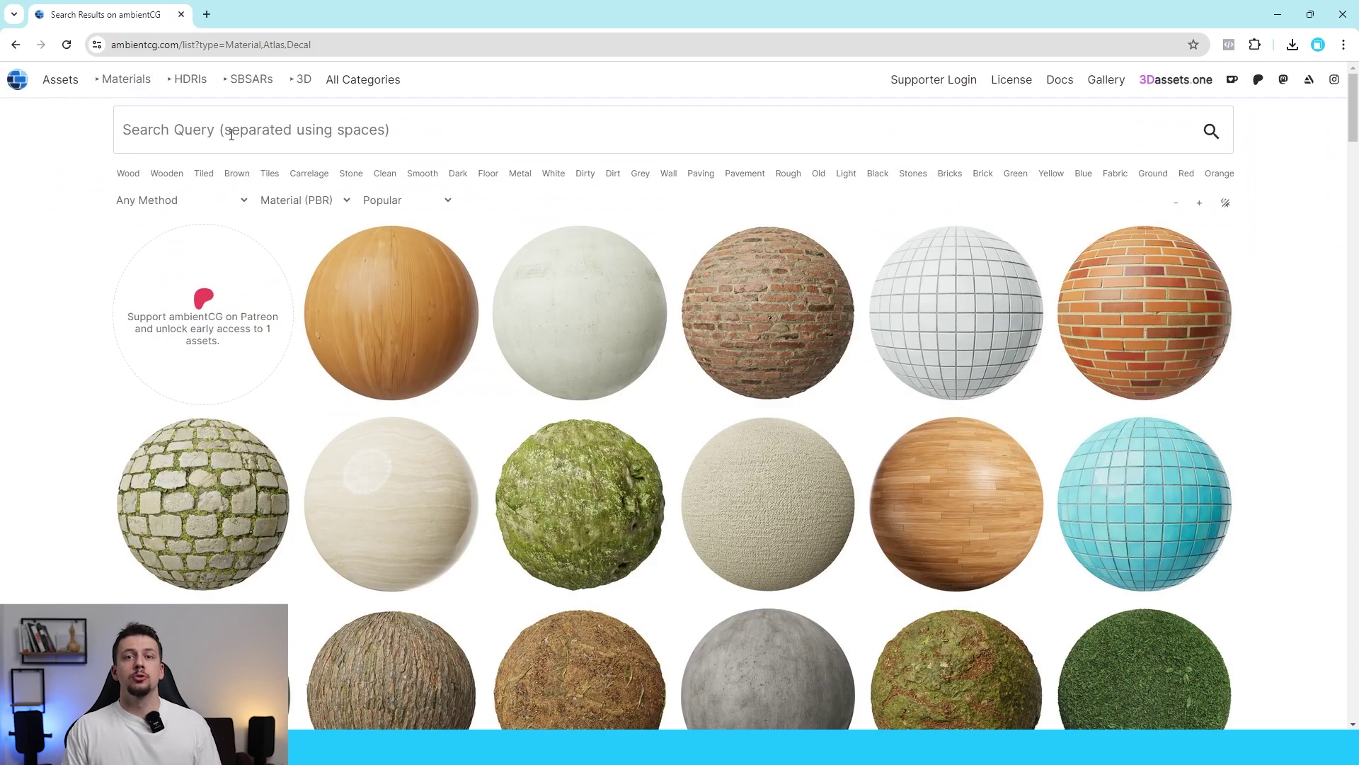
- Search ambientCG for 'wood' and open the Planks 036 A wooden planks material
{"action": "type", "text": "d"}
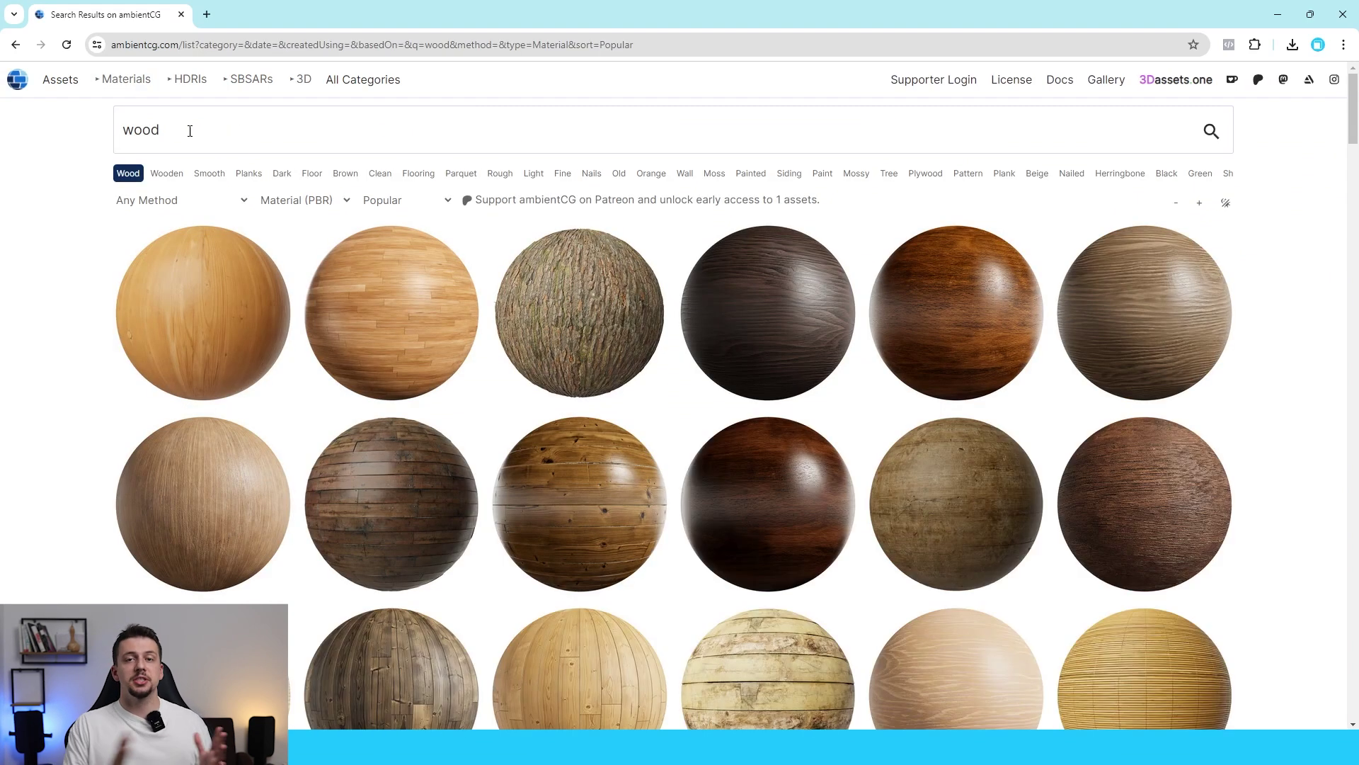
{"action": "scroll", "coordinate": [1277, 430], "scroll_direction": "down", "scroll_amount": 10}
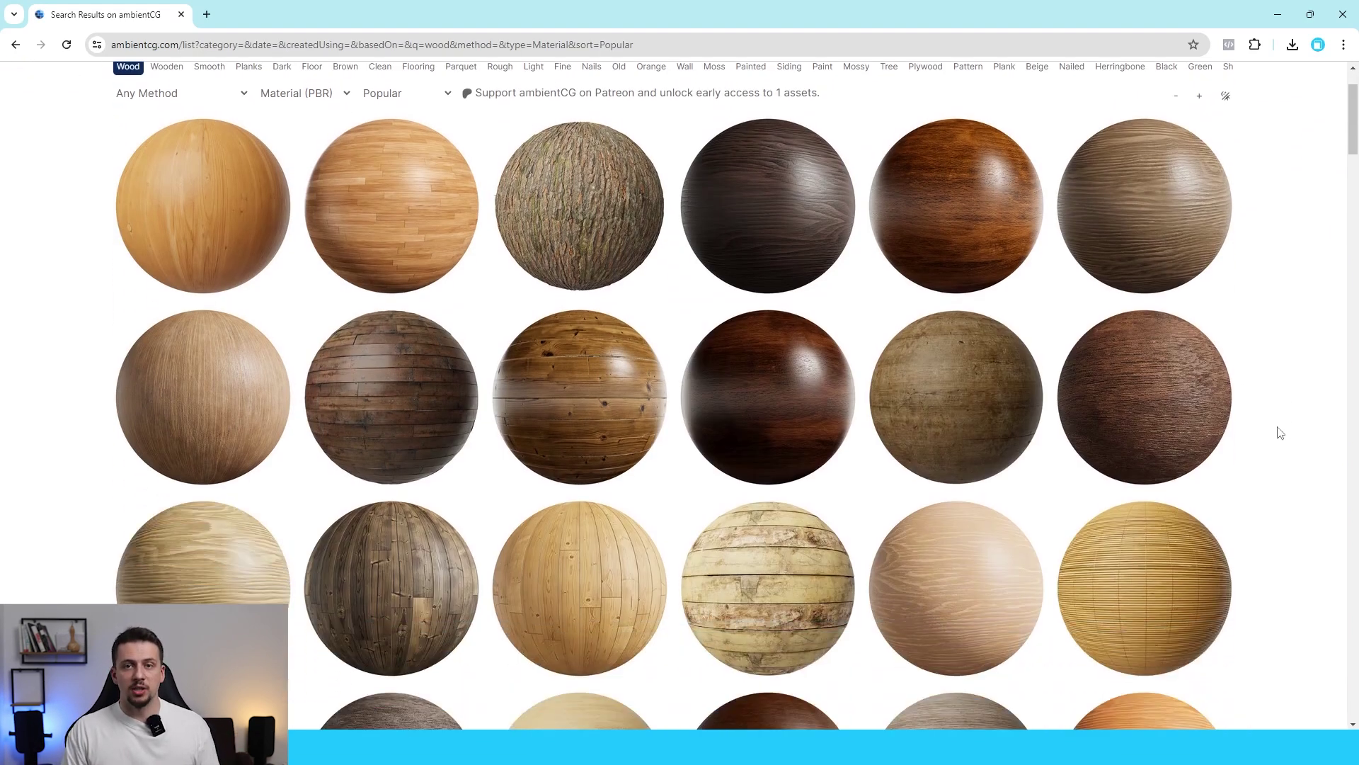
{"action": "left_click", "coordinate": [984, 296]}
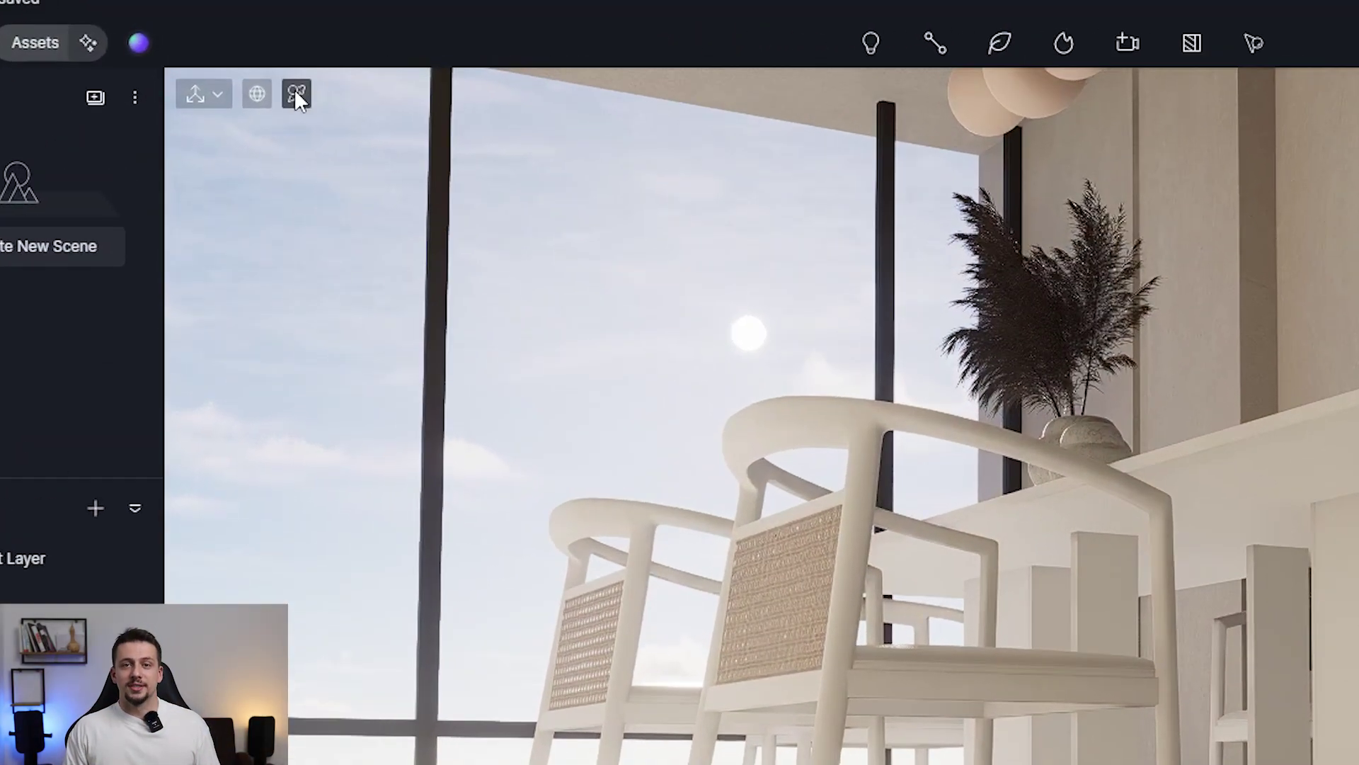
- Pick the floor's m_0018_Brown material and start a batch import of PBR textures
{"action": "left_click", "coordinate": [257, 72]}
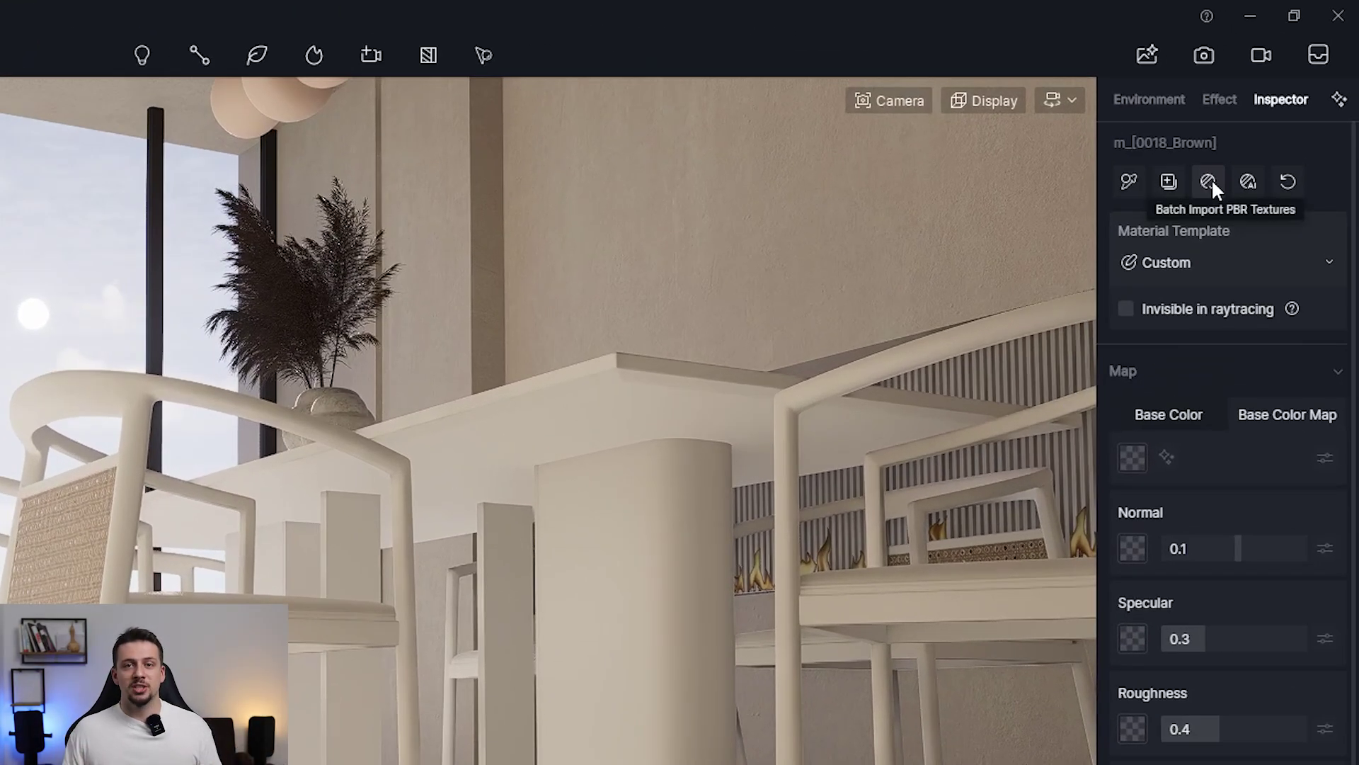
{"action": "left_click", "coordinate": [1212, 179]}
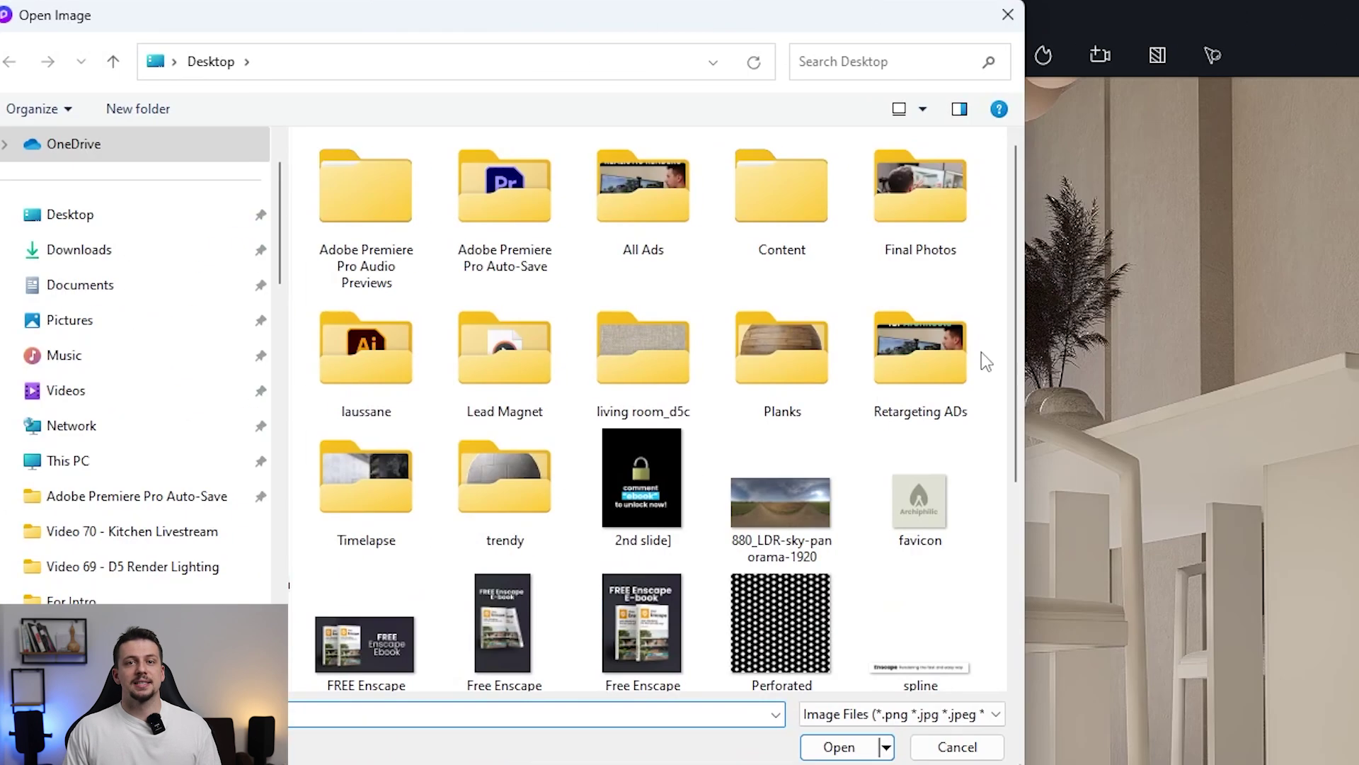
- Load the Planks036A maps from AmbientOcclusion through Roughness onto the floor material
{"action": "double_click", "coordinate": [763, 341]}
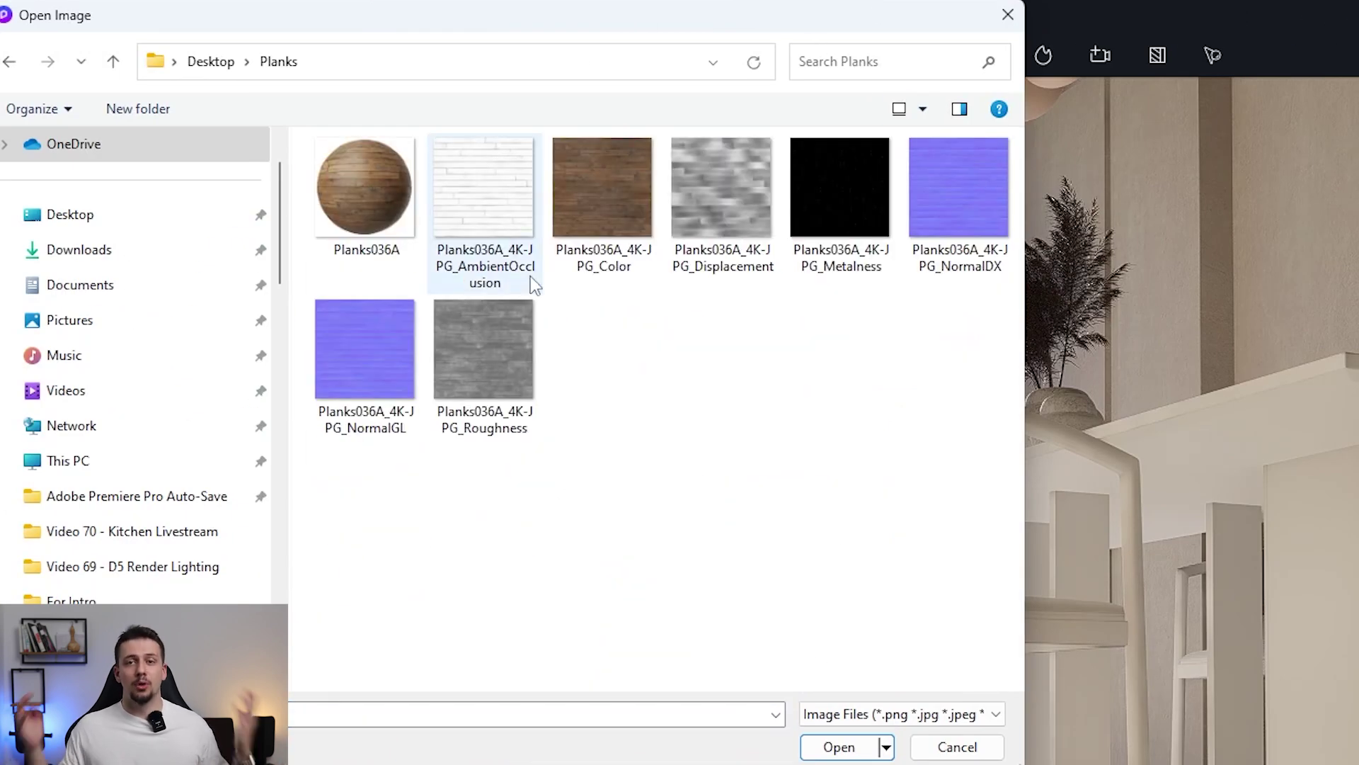
{"action": "left_click", "coordinate": [512, 364], "text": "shift"}
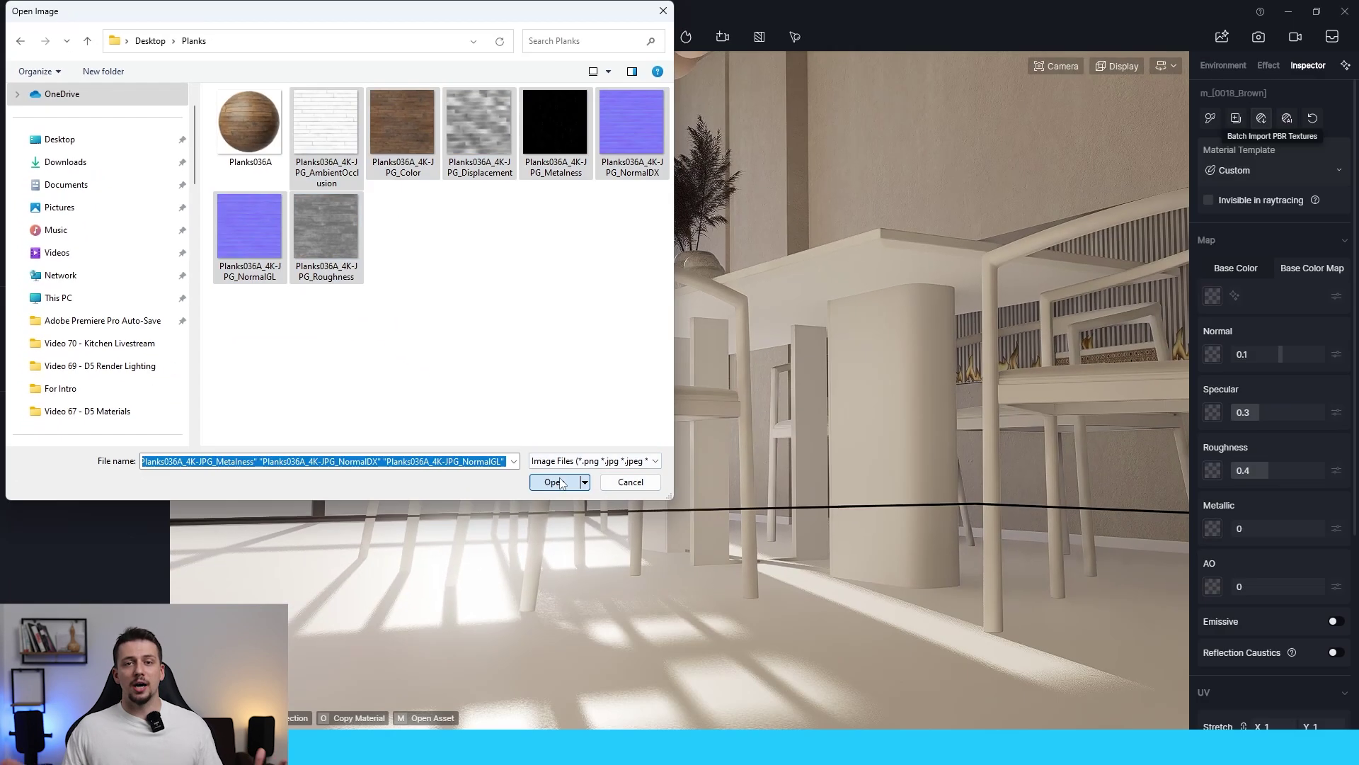
{"action": "left_click", "coordinate": [833, 741]}
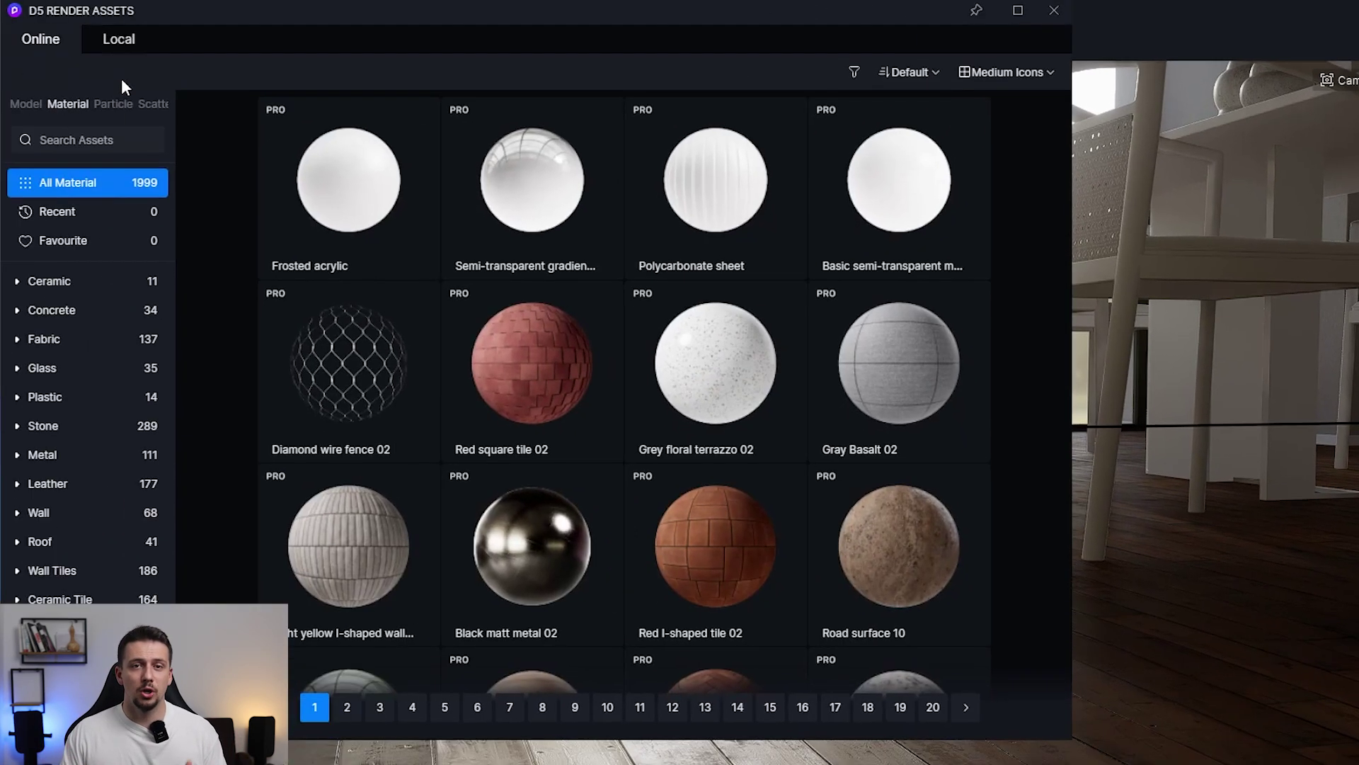
- Open the Local wood material library in Assets
{"action": "left_click", "coordinate": [121, 39]}
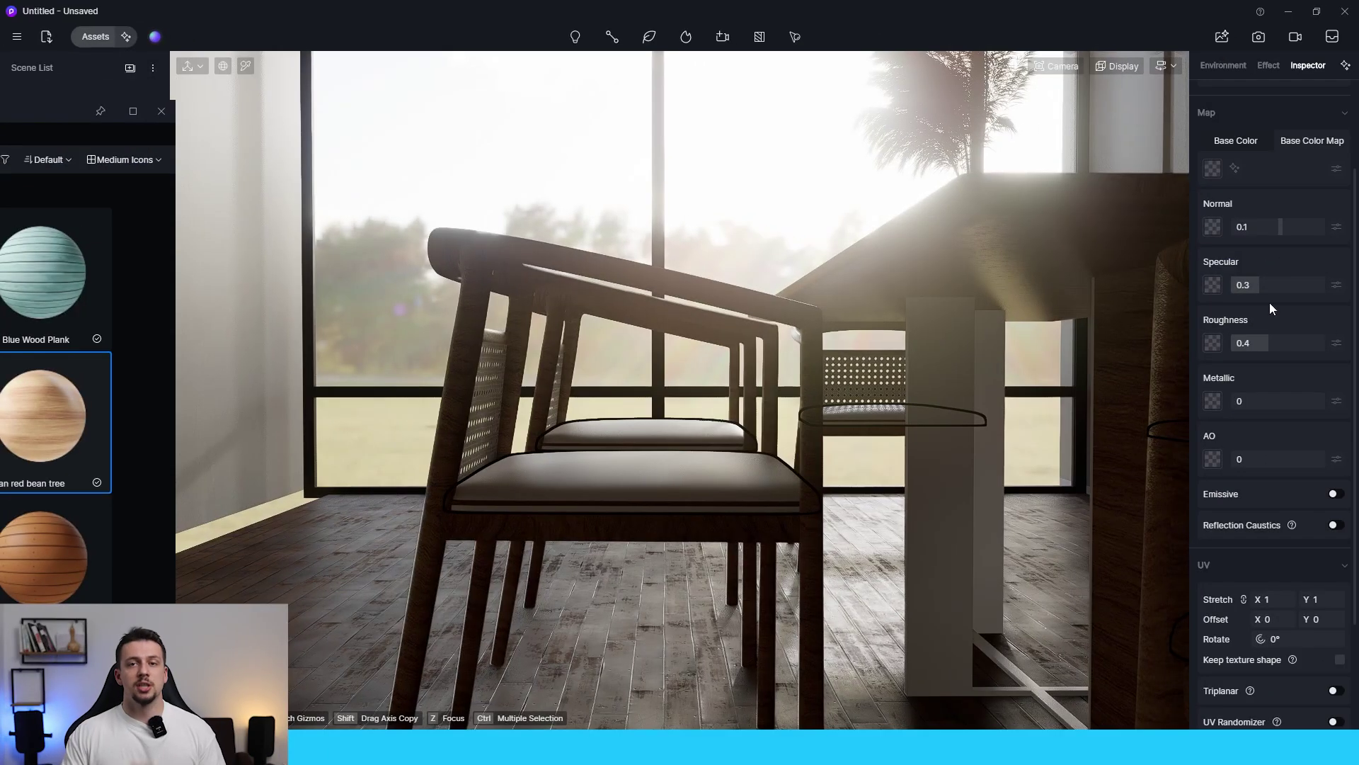
- Pick the floor's wood material and lower its UV Stretch from 0.96 to 0.65
{"action": "left_click", "coordinate": [239, 66]}
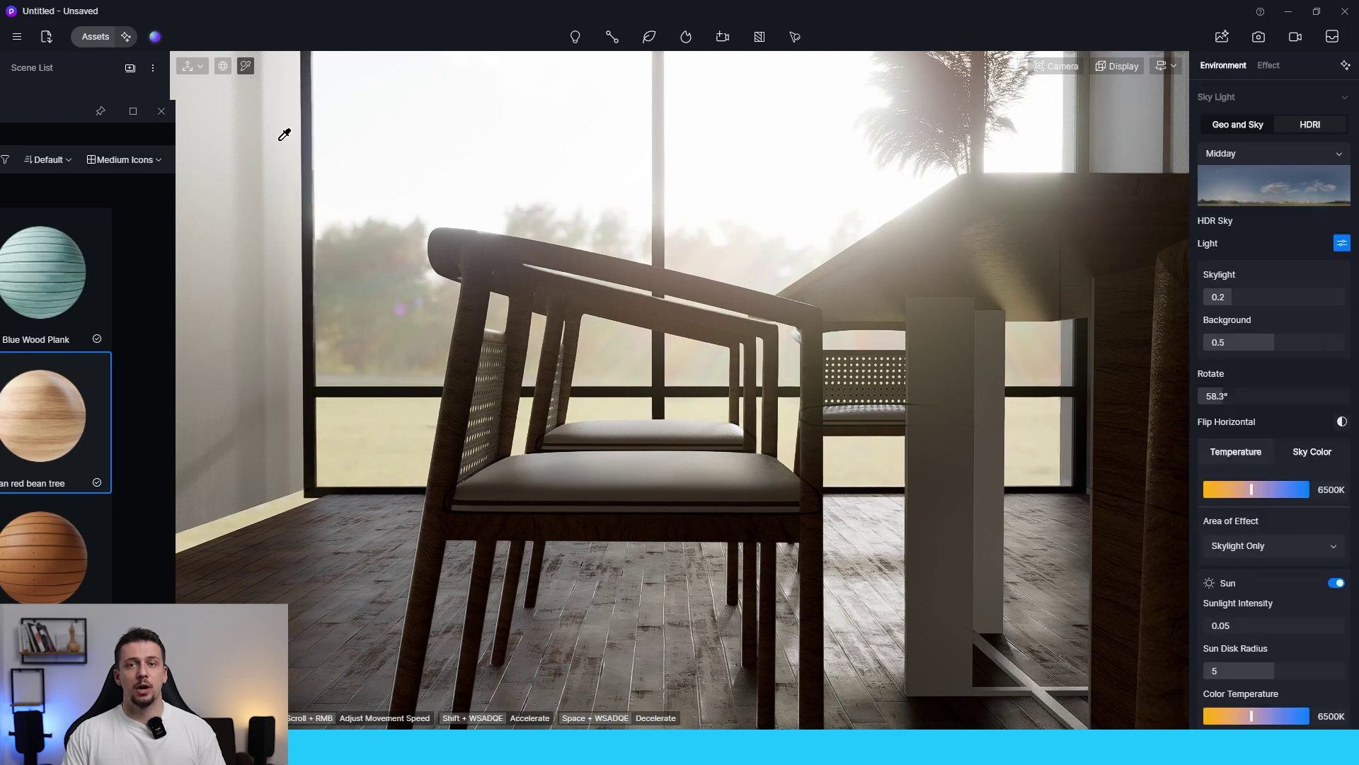
{"action": "left_click", "coordinate": [661, 479]}
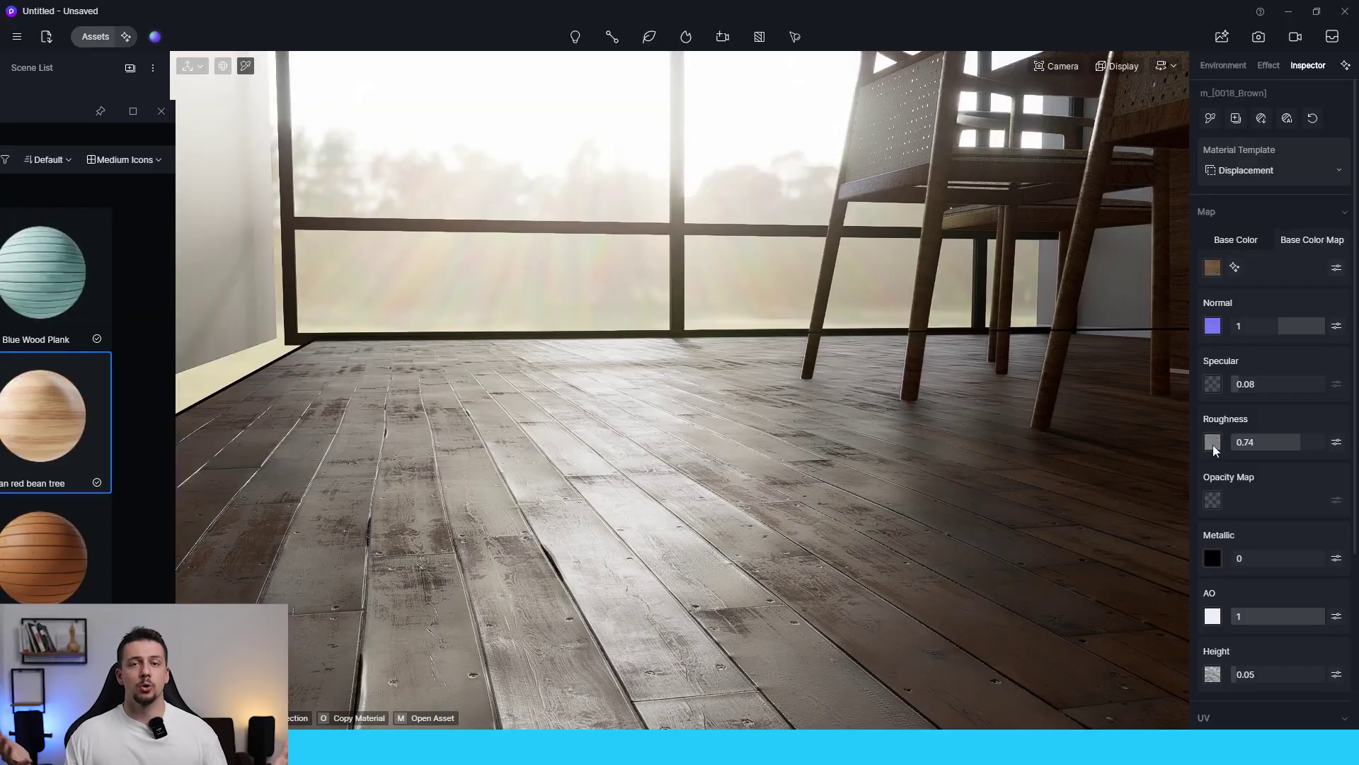
{"action": "scroll", "coordinate": [1292, 453], "scroll_direction": "down", "scroll_amount": 3}
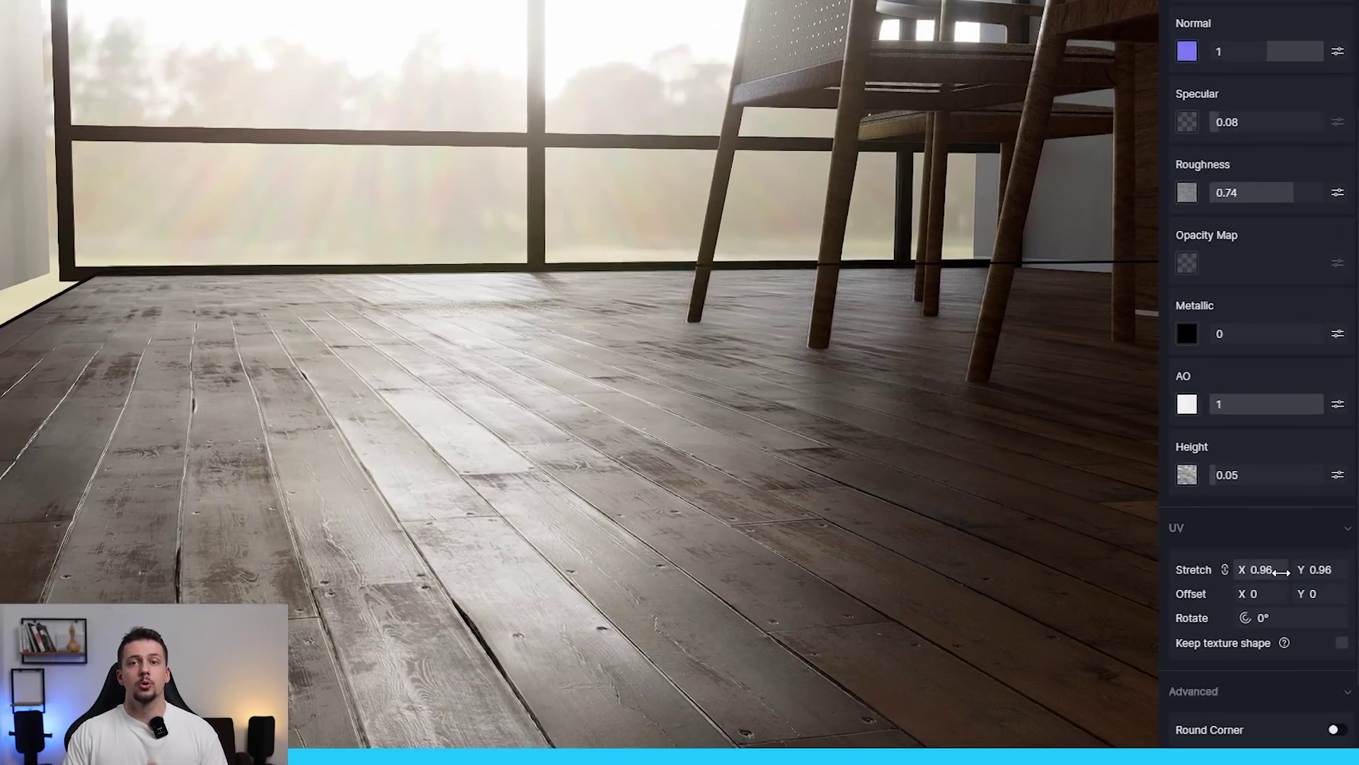
{"action": "mouse_move", "coordinate": [1280, 571]}
{"action": "left_mouse_down"}
{"action": "mouse_move", "coordinate": [1255, 574]}
{"action": "mouse_move", "coordinate": [1267, 557]}
{"action": "mouse_move", "coordinate": [1243, 525]}
{"action": "mouse_move", "coordinate": [1245, 490]}
{"action": "mouse_move", "coordinate": [1239, 546]}
{"action": "mouse_move", "coordinate": [1257, 575]}
{"action": "mouse_move", "coordinate": [1283, 552]}
{"action": "left_mouse_up"}
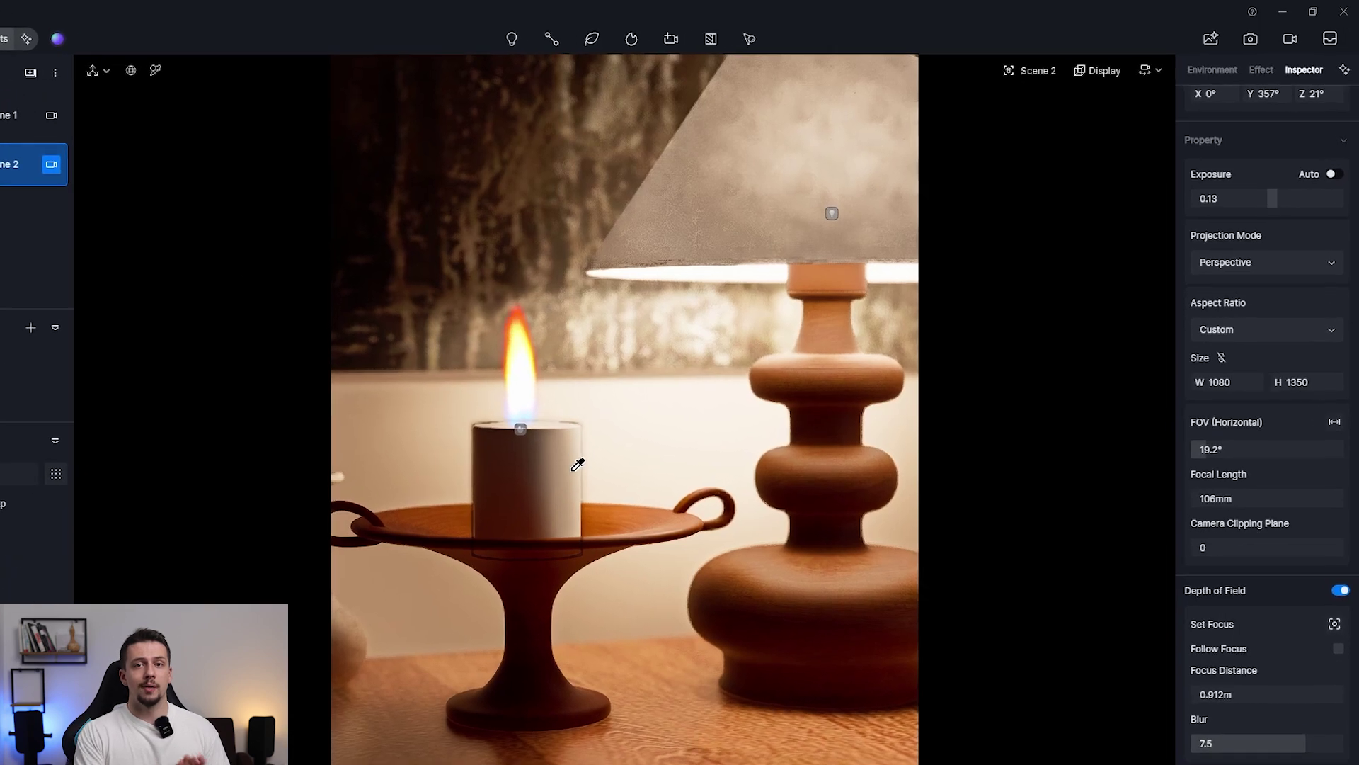
- Switch the candle's material to the Subsurface scattering template
{"action": "left_click", "coordinate": [619, 436]}
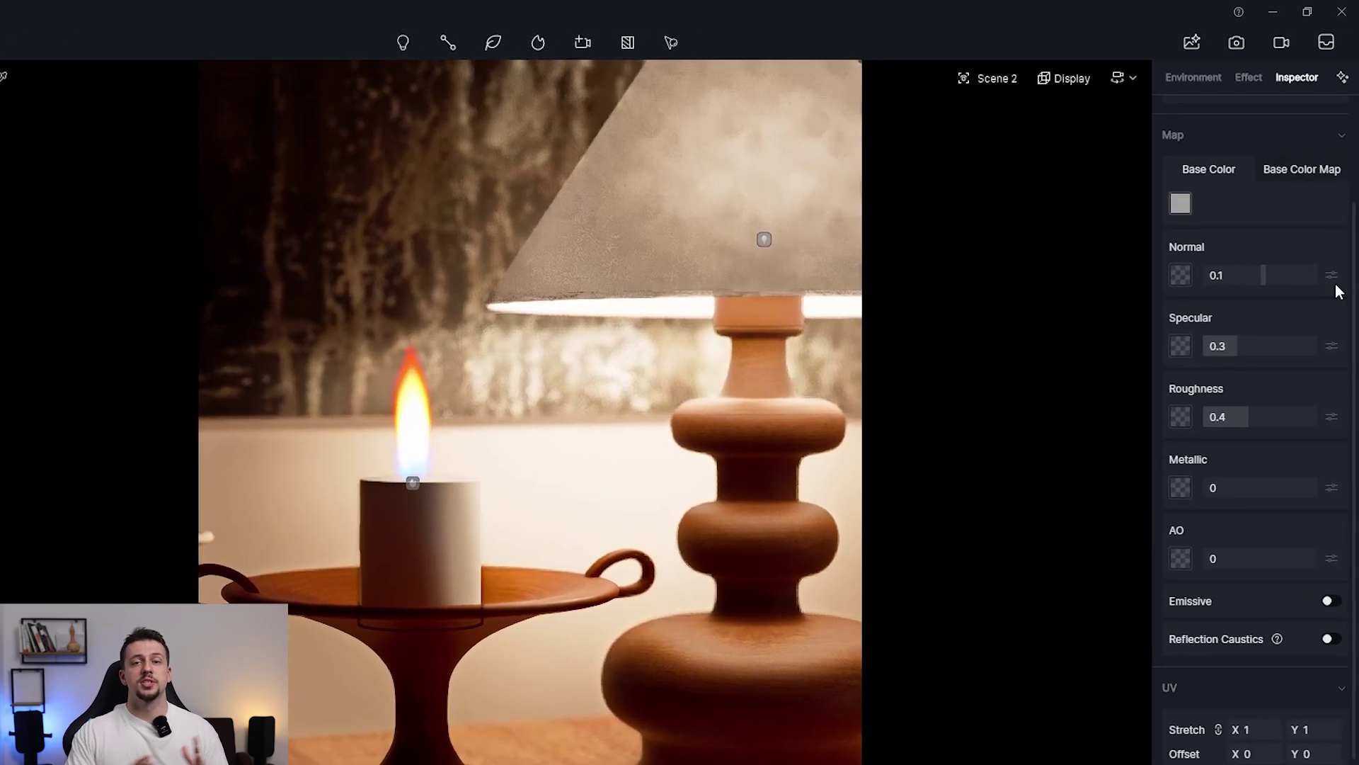
{"action": "left_click", "coordinate": [1262, 172]}
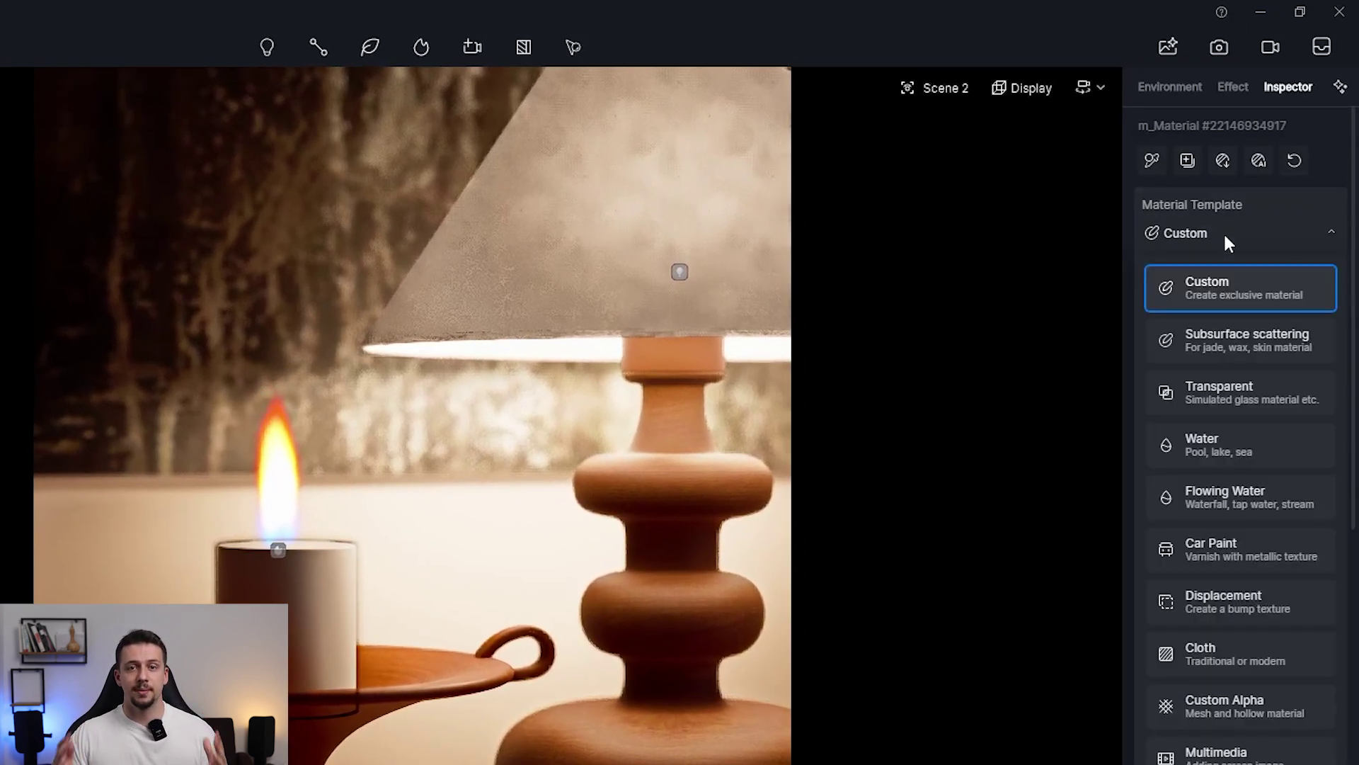
{"action": "left_click", "coordinate": [1236, 337]}
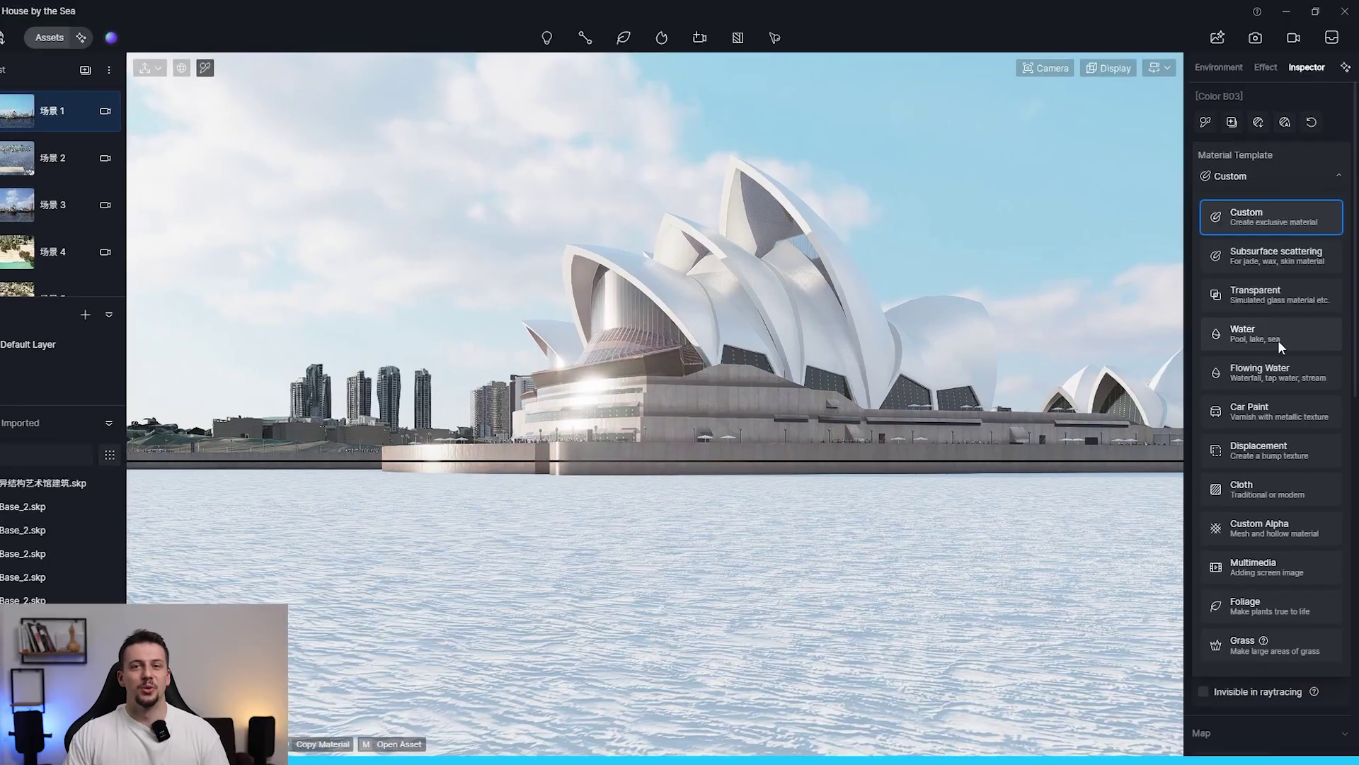
- Make the harbour Water (refraction 1.46, flow 0.08, deeper) and the faucet stream Flowing Water
{"action": "left_click", "coordinate": [1277, 339]}
{"action": "mouse_move", "coordinate": [1195, 461]}
{"action": "left_mouse_down"}
{"action": "mouse_move", "coordinate": [1310, 453]}
{"action": "mouse_move", "coordinate": [1198, 458]}
{"action": "left_mouse_up"}
{"action": "mouse_move", "coordinate": [1199, 528]}
{"action": "left_mouse_down"}
{"action": "mouse_move", "coordinate": [1277, 526]}
{"action": "mouse_move", "coordinate": [1178, 528]}
{"action": "left_mouse_up"}
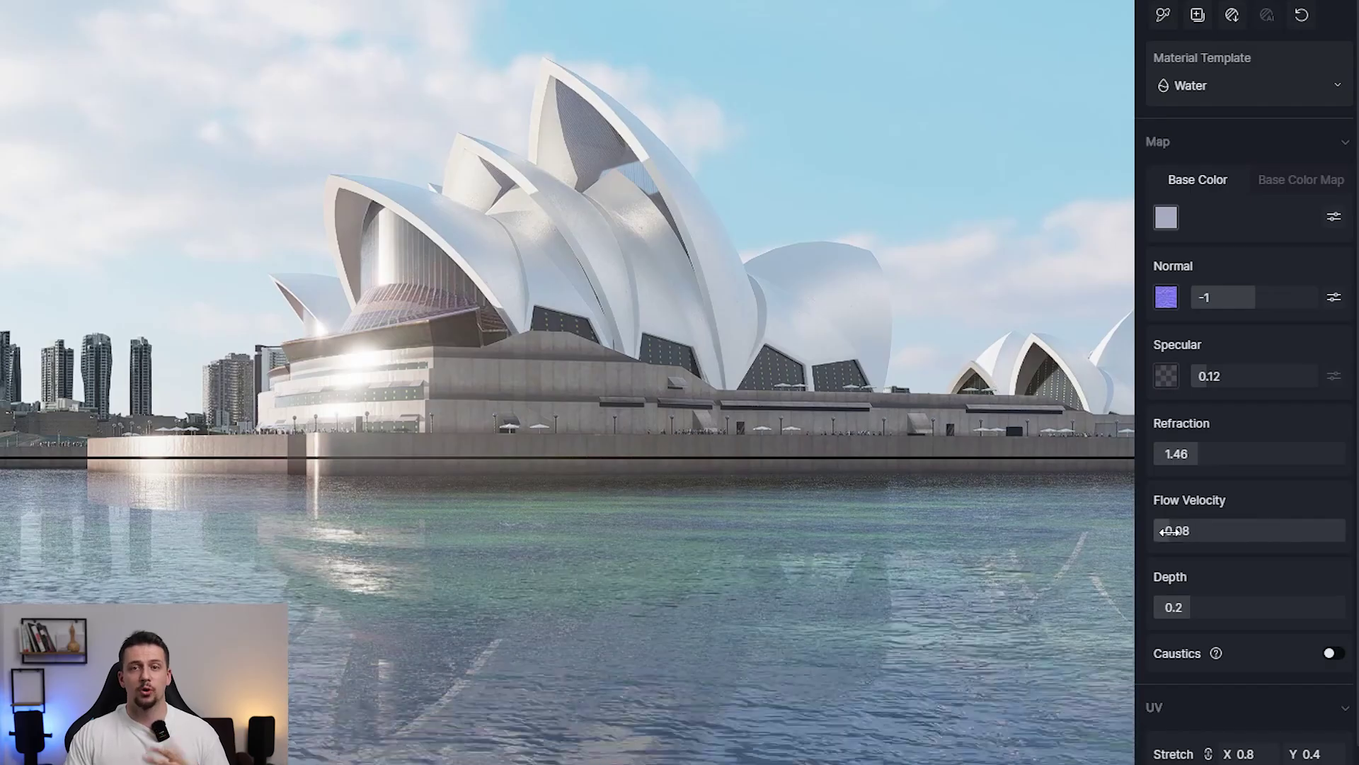
{"action": "left_click_drag", "start_coordinate": [1189, 604], "coordinate": [1275, 604]}
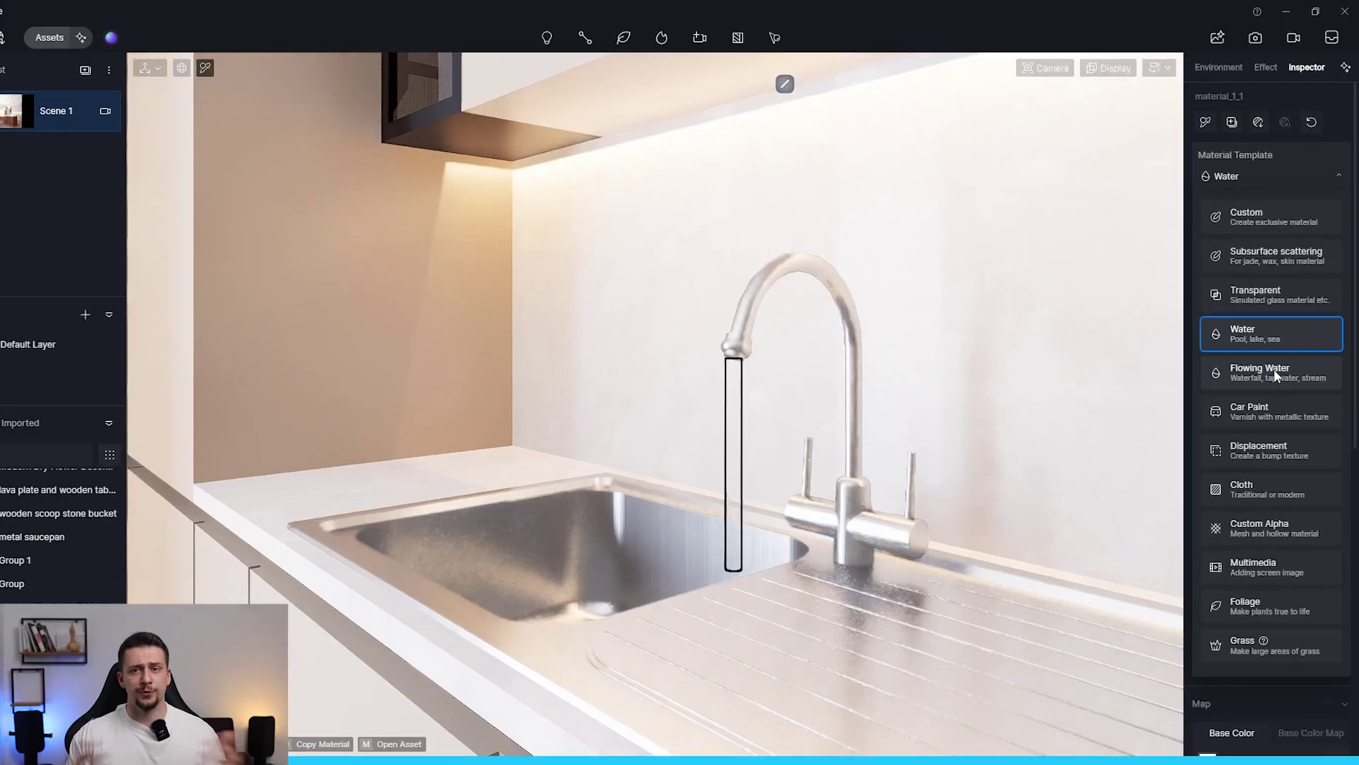
{"action": "left_click", "coordinate": [1272, 368]}
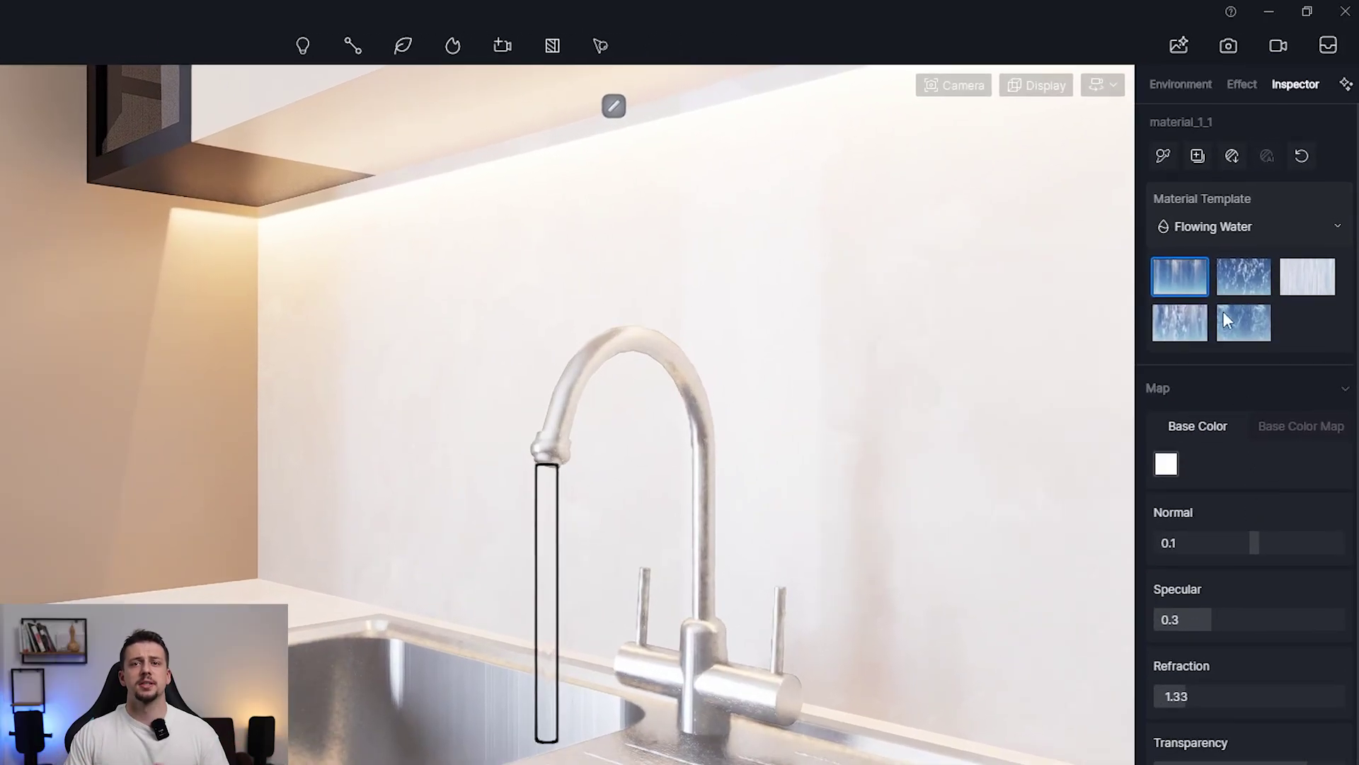
{"action": "left_click", "coordinate": [1305, 280]}
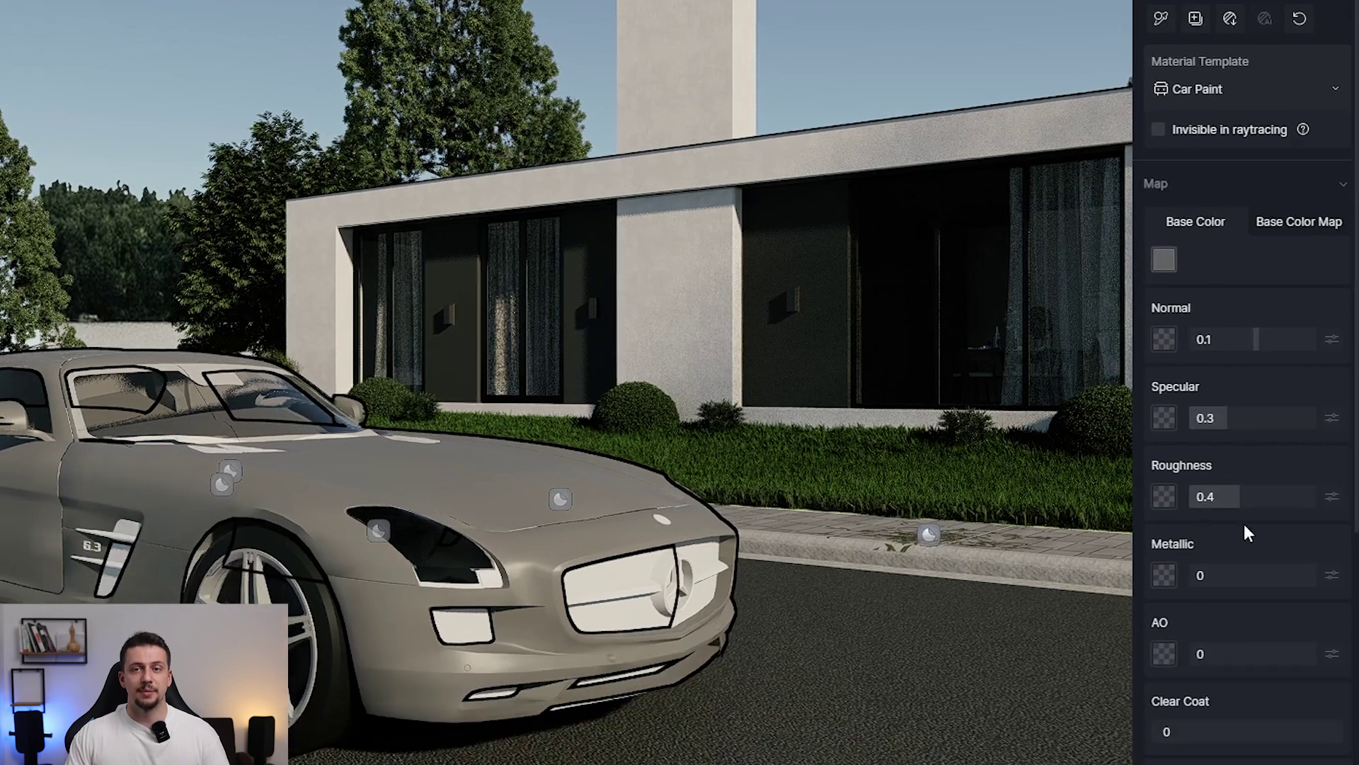
- Darken the car paint's base colour to a value of about 18
{"action": "left_click", "coordinate": [1164, 259]}
{"action": "left_click", "coordinate": [1148, 395]}
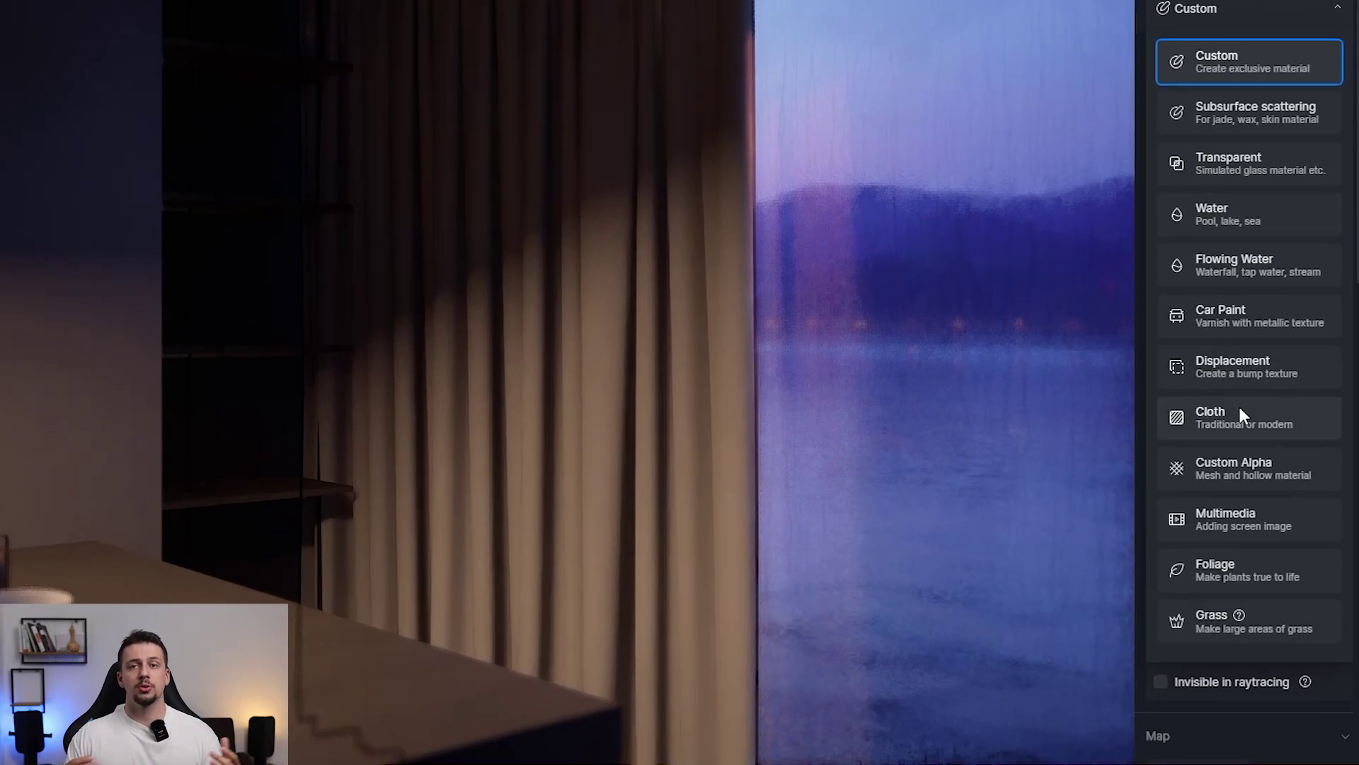
- Set the curtains to the Cloth template and switch off the camera's Depth of Field
{"action": "left_click", "coordinate": [1239, 406]}
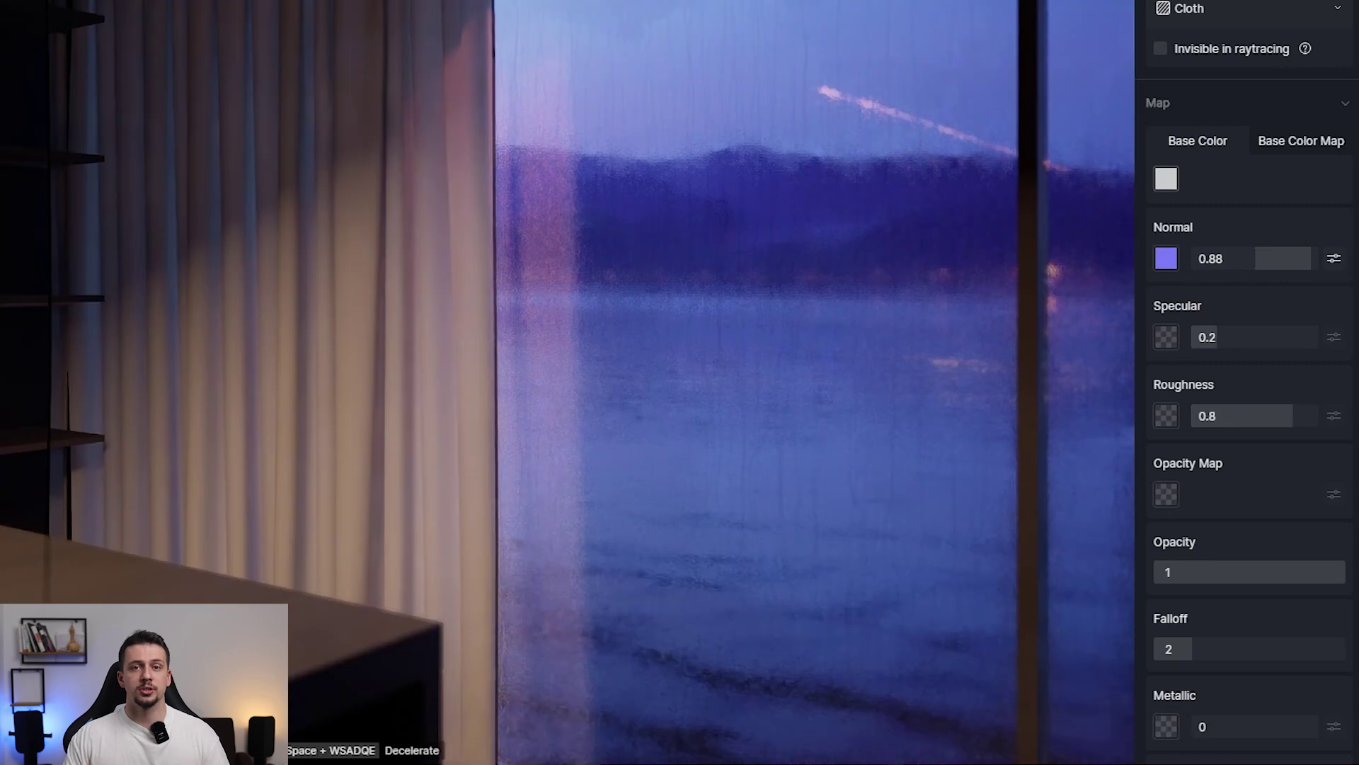
{"action": "left_click", "coordinate": [1124, 490]}
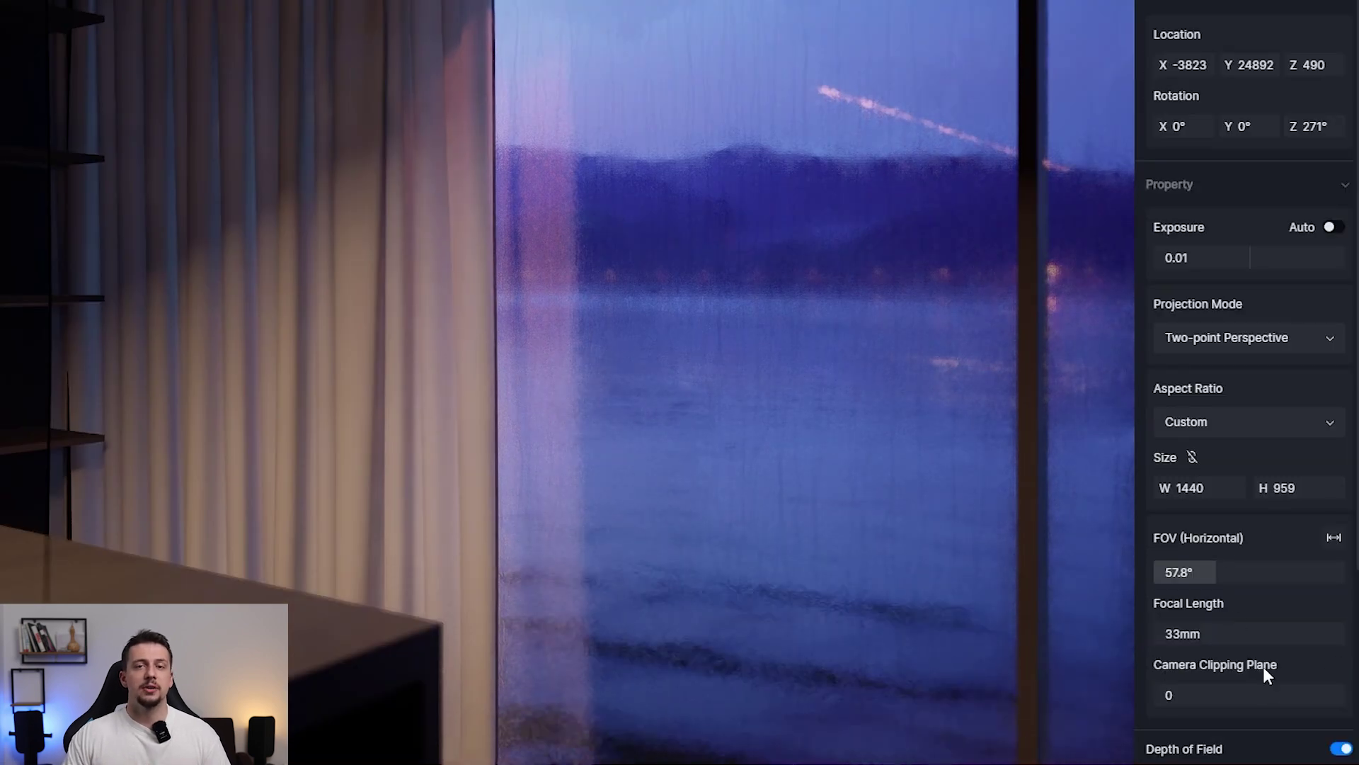
{"action": "scroll", "coordinate": [1340, 675], "scroll_direction": "down", "scroll_amount": 2}
{"action": "left_click", "coordinate": [1342, 633]}
{"action": "right_click_drag", "start_coordinate": [490, 359], "coordinate": [530, 398]}
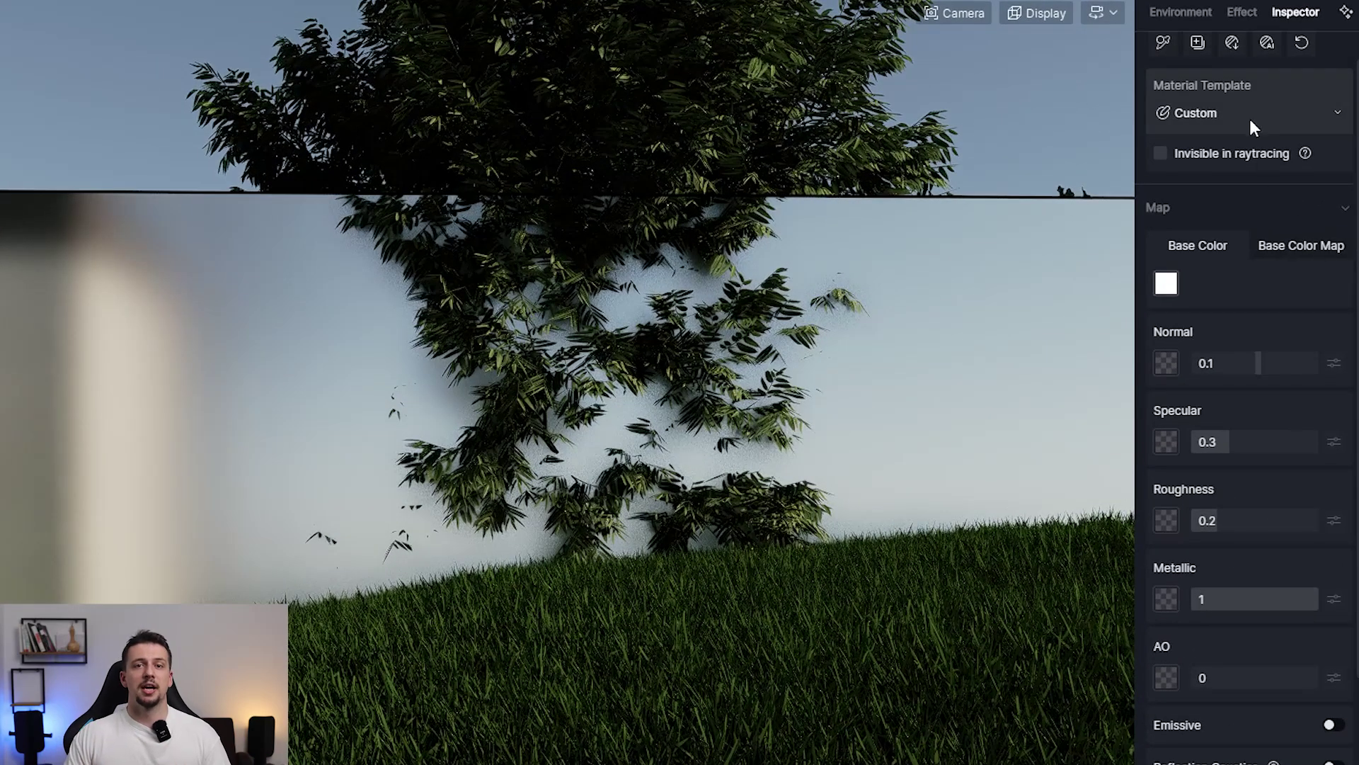
- Give the fence a Custom Alpha template with an opacity map and UV Stretch about 11.92
{"action": "left_click", "coordinate": [1250, 120]}
{"action": "left_click", "coordinate": [1268, 591]}
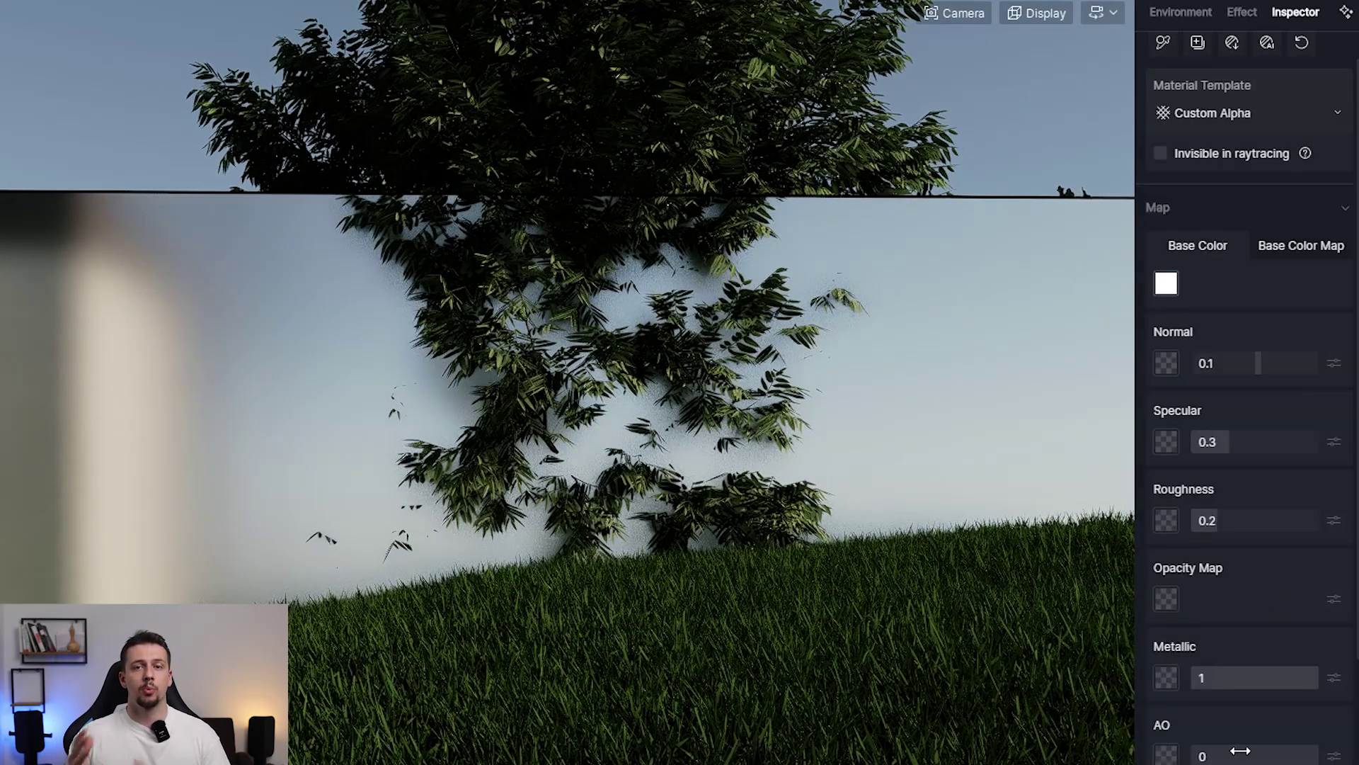
{"action": "left_click", "coordinate": [1165, 601]}
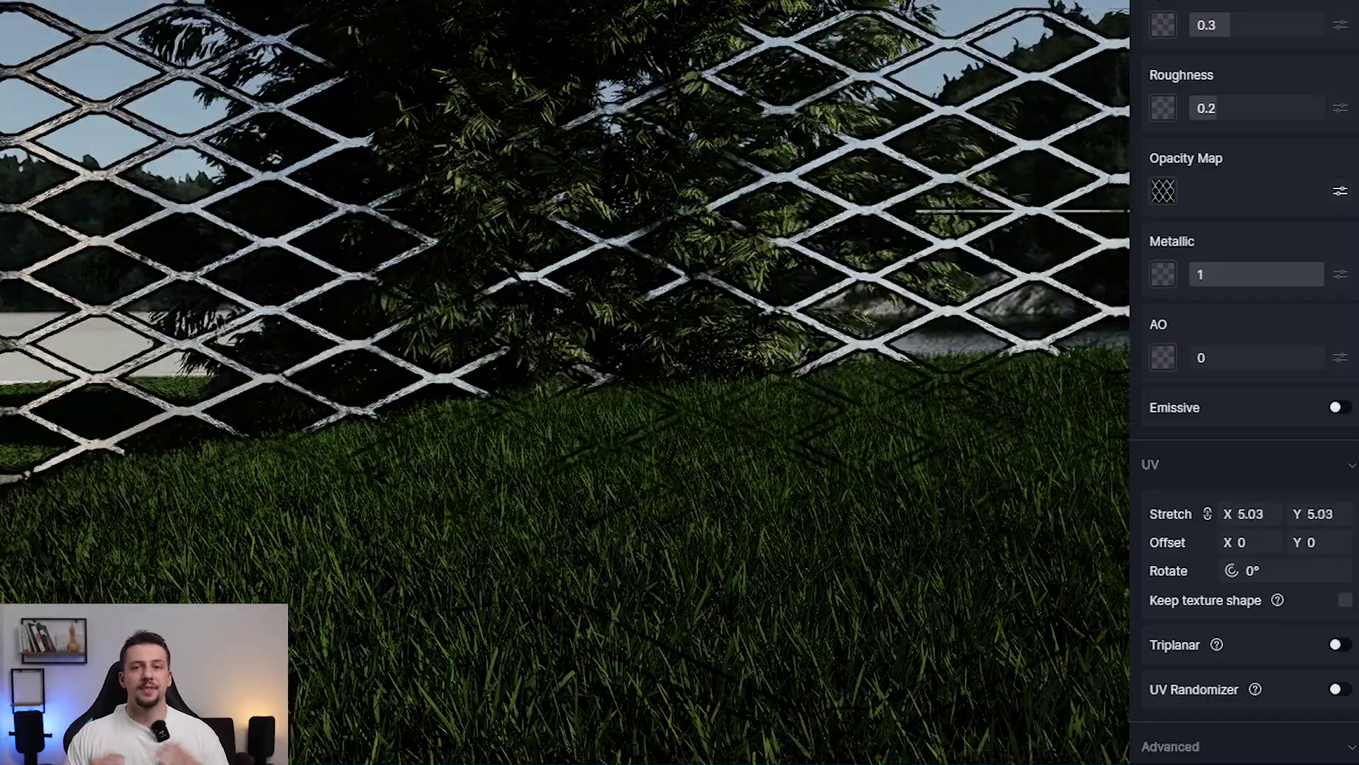
{"action": "left_click_drag", "start_coordinate": [1250, 513], "coordinate": [1328, 513]}
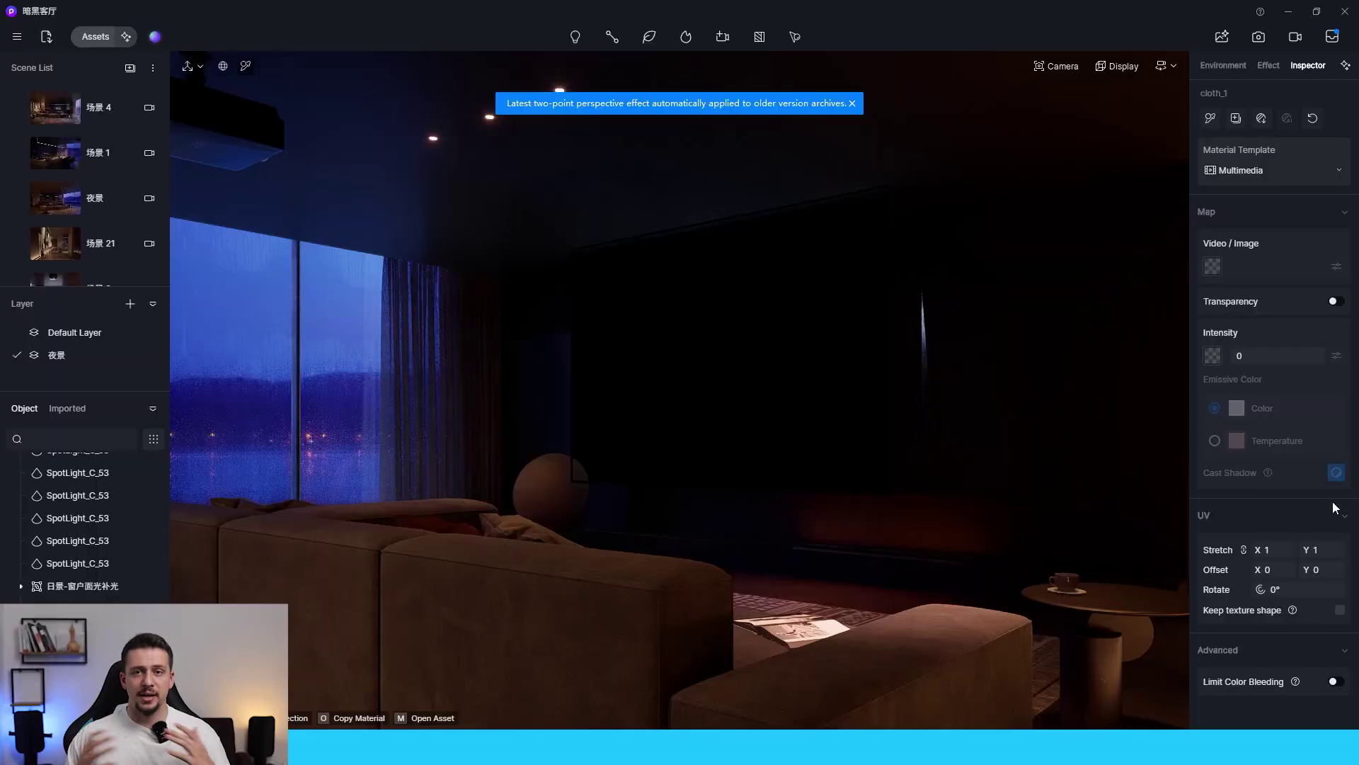
- Load the chosen video onto the living room's TV screen
{"action": "left_click", "coordinate": [1212, 265]}
{"action": "scroll", "coordinate": [509, 409], "scroll_direction": "down", "scroll_amount": 1}
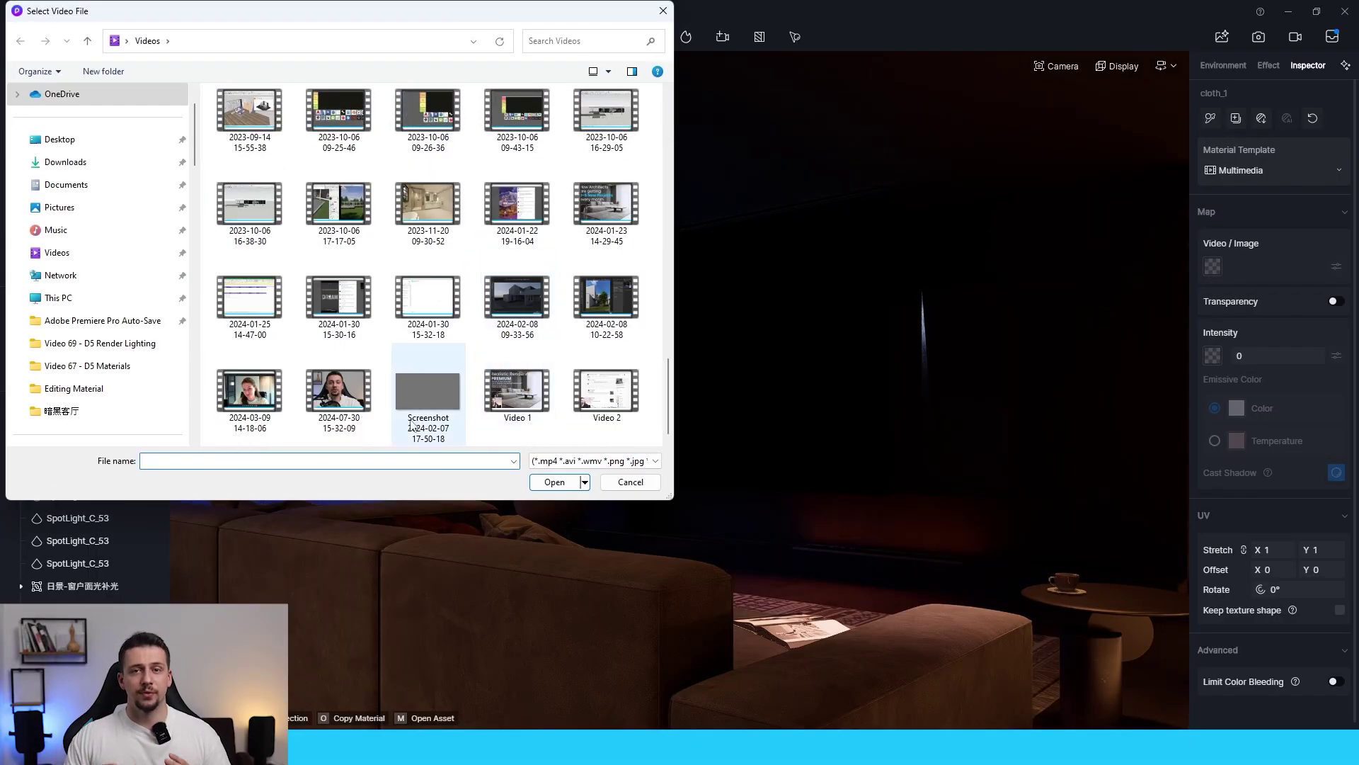
{"action": "double_click", "coordinate": [367, 407]}
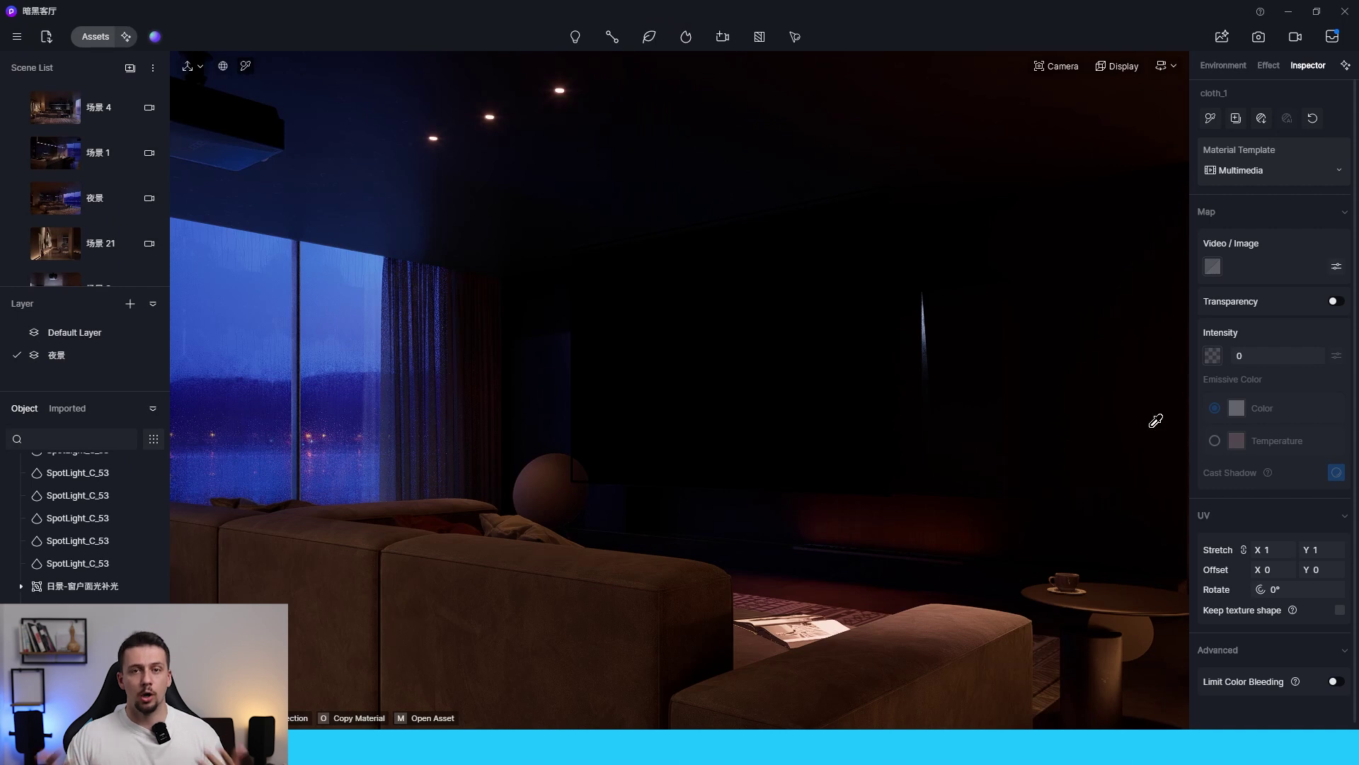
- Lower the screen intensity to 6.8, unlink Stretch, and set Stretch X to about 0.5
{"action": "left_click_drag", "start_coordinate": [1244, 351], "coordinate": [1232, 350]}
{"action": "left_click_drag", "start_coordinate": [1263, 549], "coordinate": [1234, 550]}
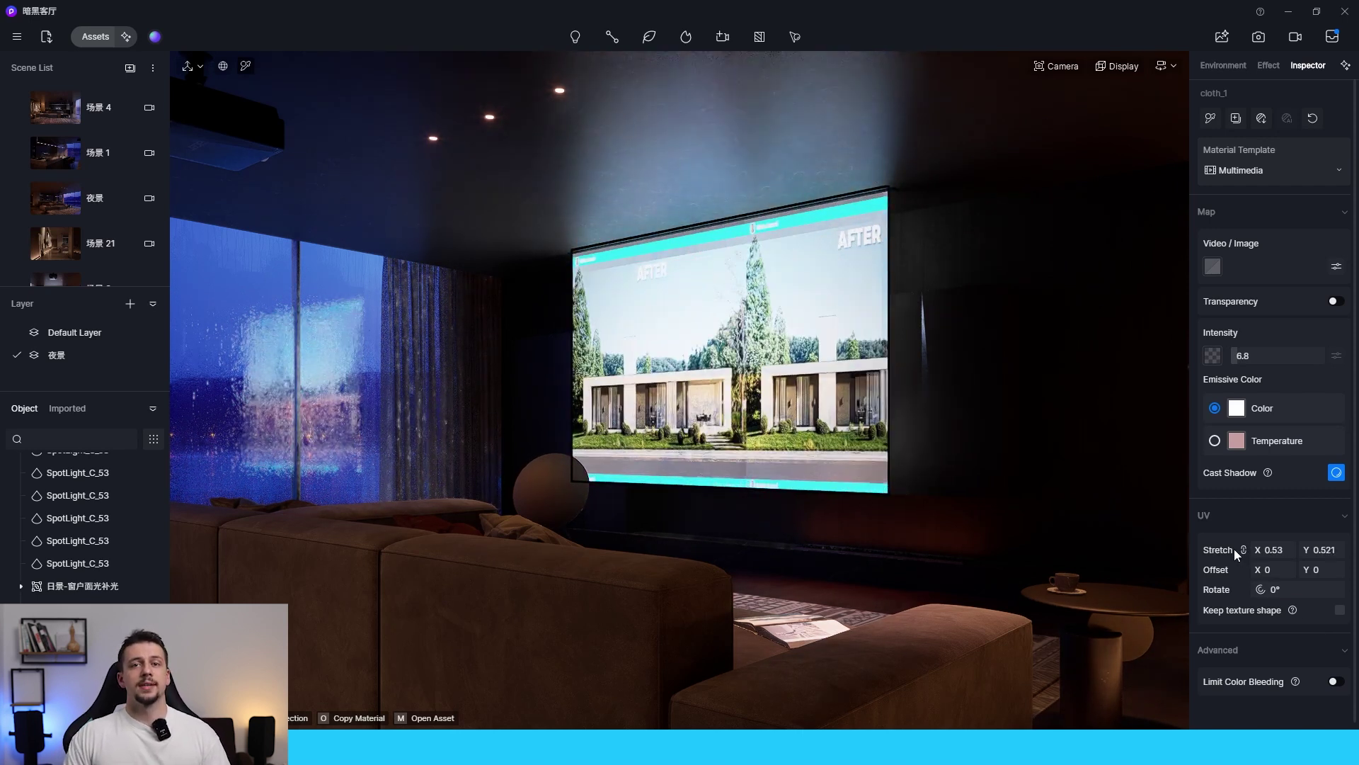
{"action": "left_click", "coordinate": [1243, 550]}
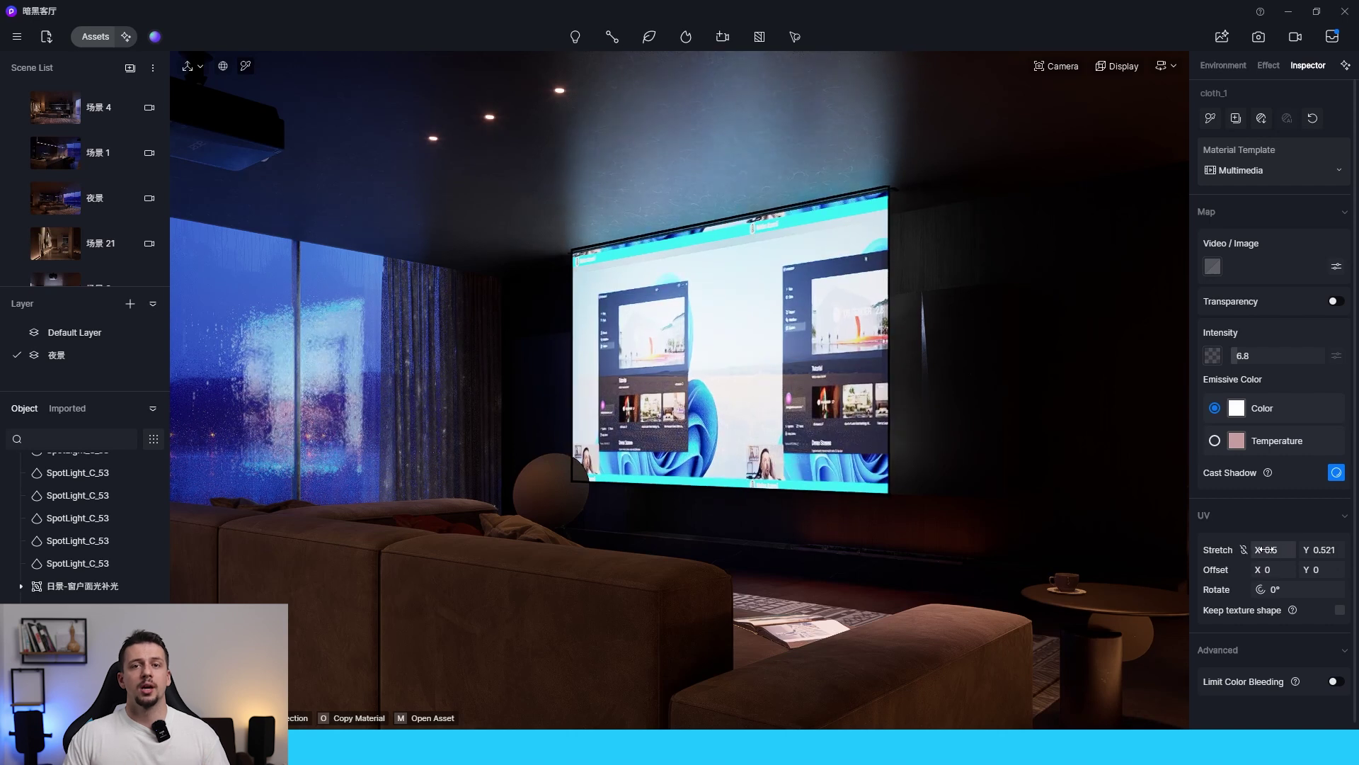
{"action": "left_click_drag", "start_coordinate": [1266, 549], "coordinate": [1253, 554]}
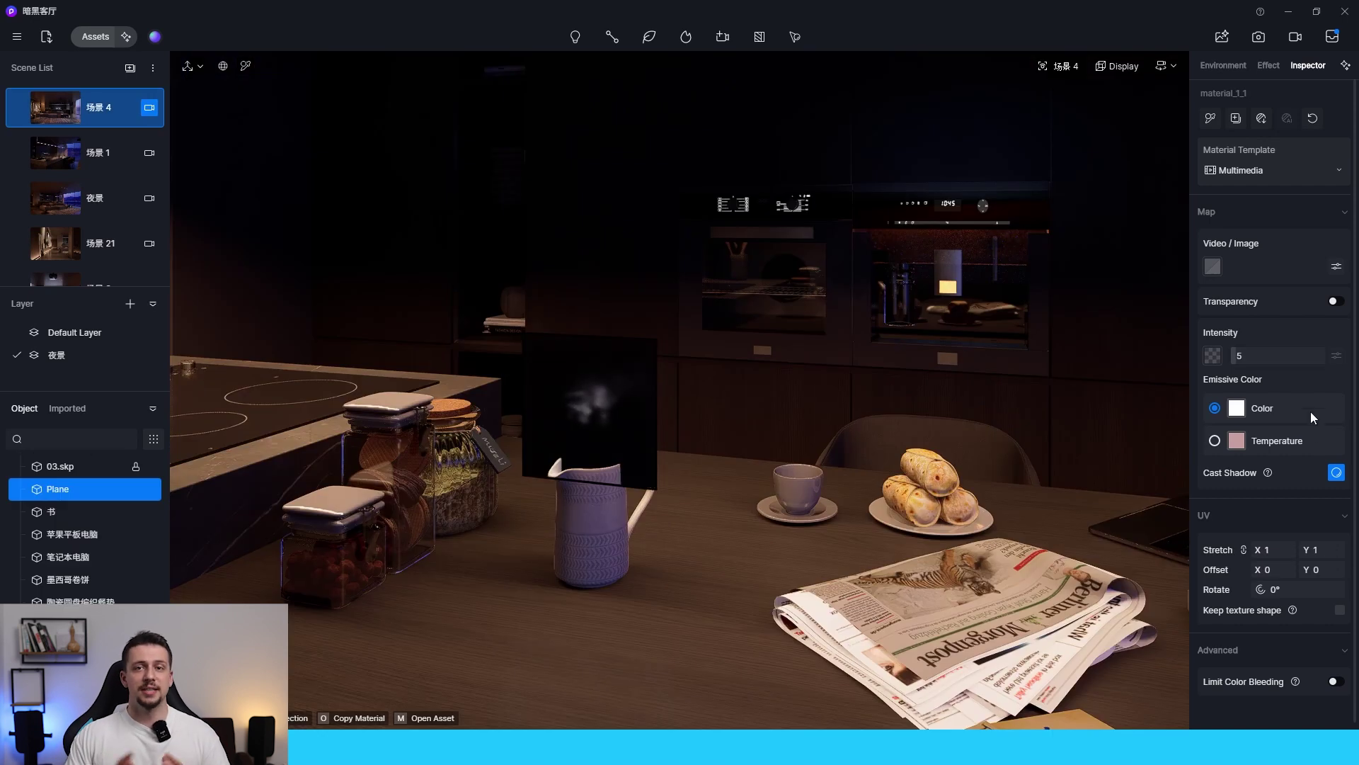
- Turn on Transparency for the smoke plane's Multimedia material and select the plane above the jug
{"action": "scroll", "coordinate": [1297, 541], "scroll_direction": "down", "scroll_amount": 1}
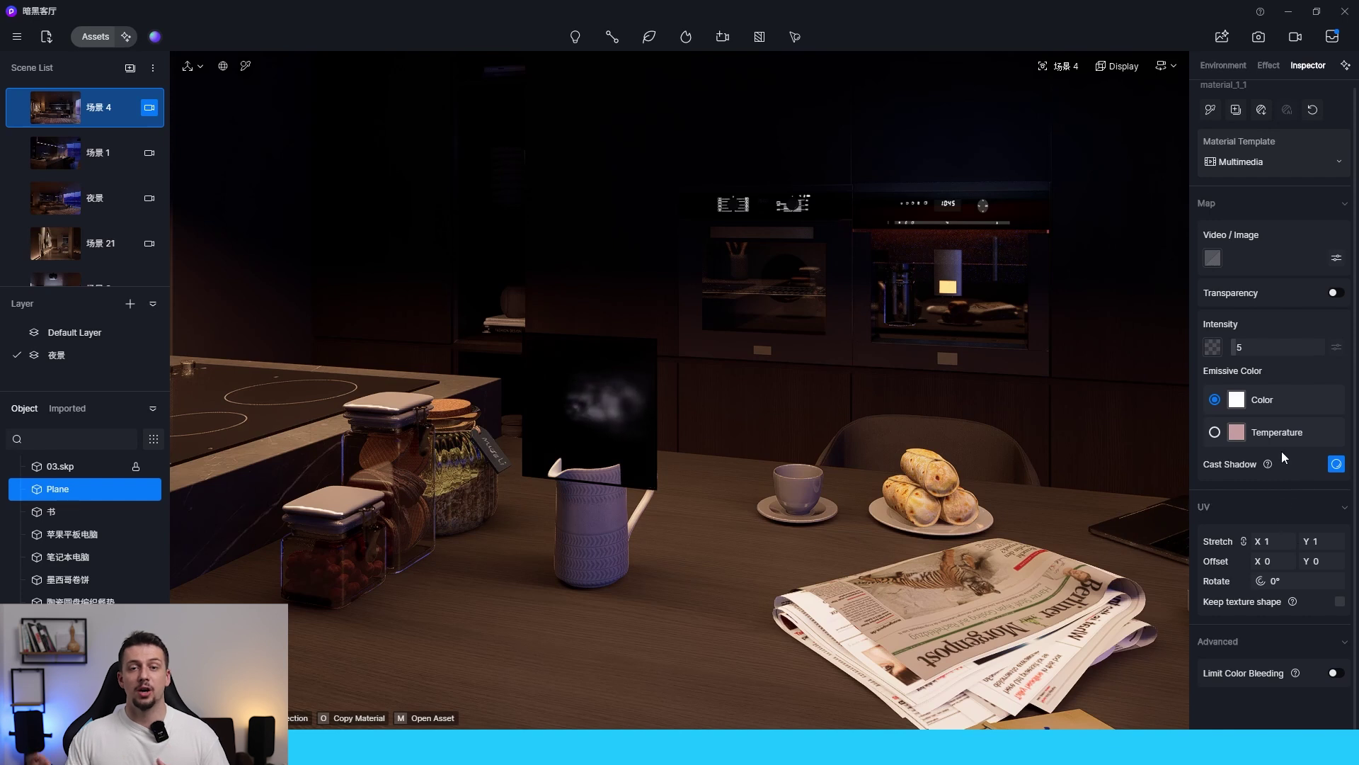
{"action": "left_click", "coordinate": [1334, 294]}
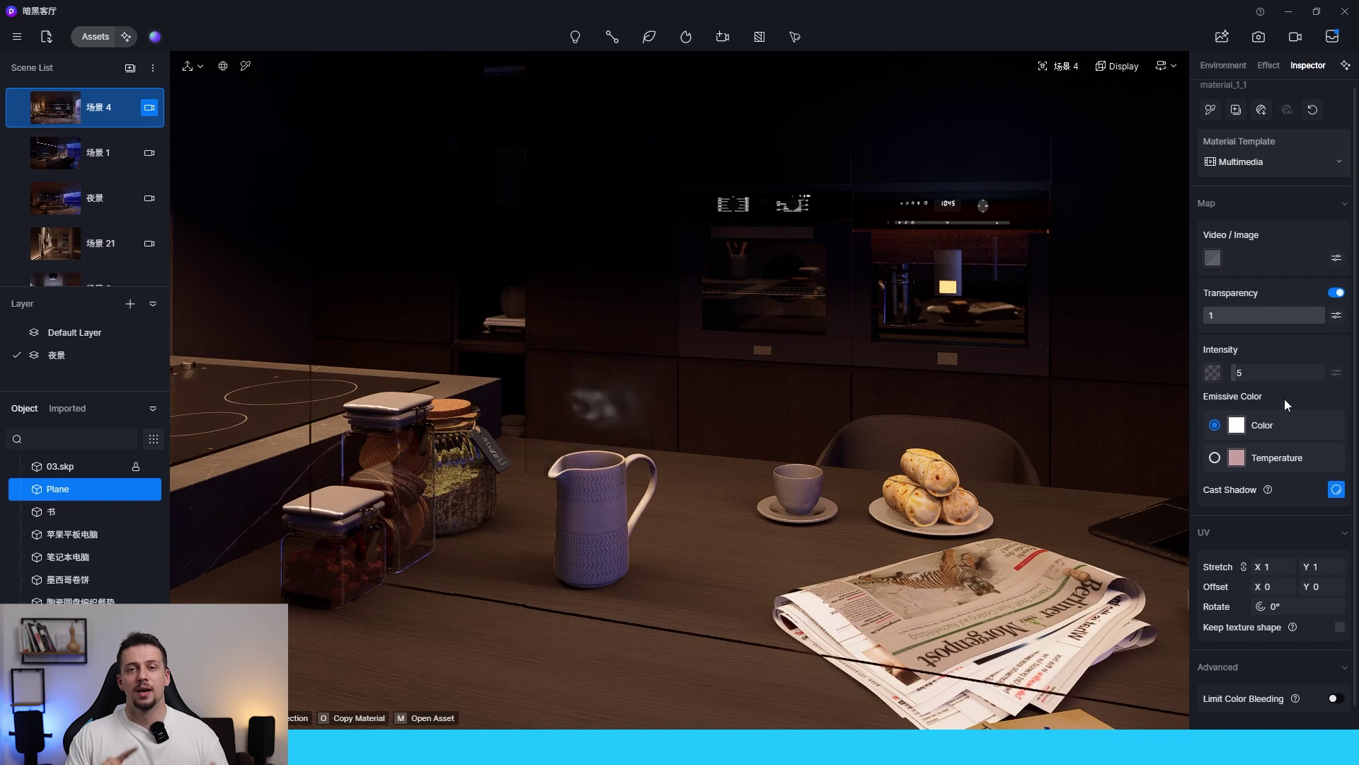
{"action": "scroll", "coordinate": [1289, 422], "scroll_direction": "up", "scroll_amount": 1}
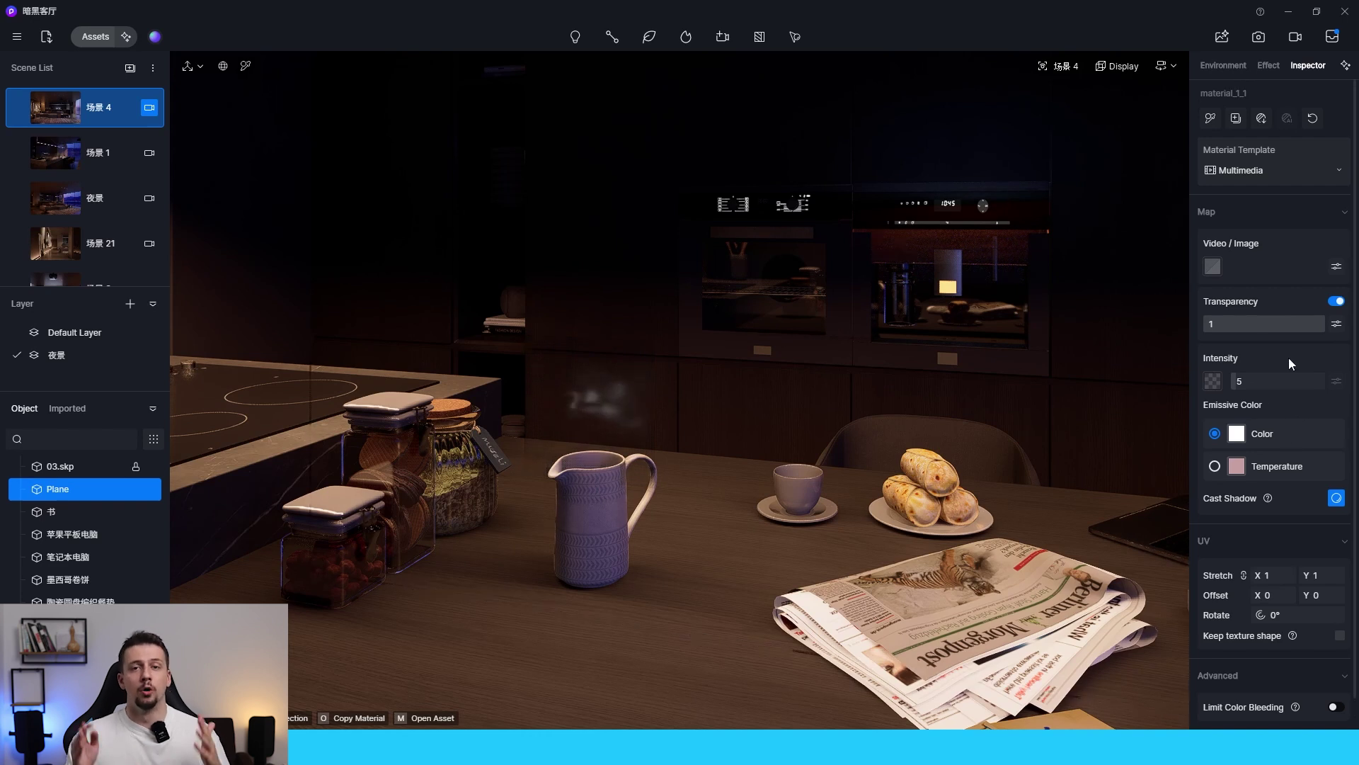
{"action": "left_click", "coordinate": [584, 426]}
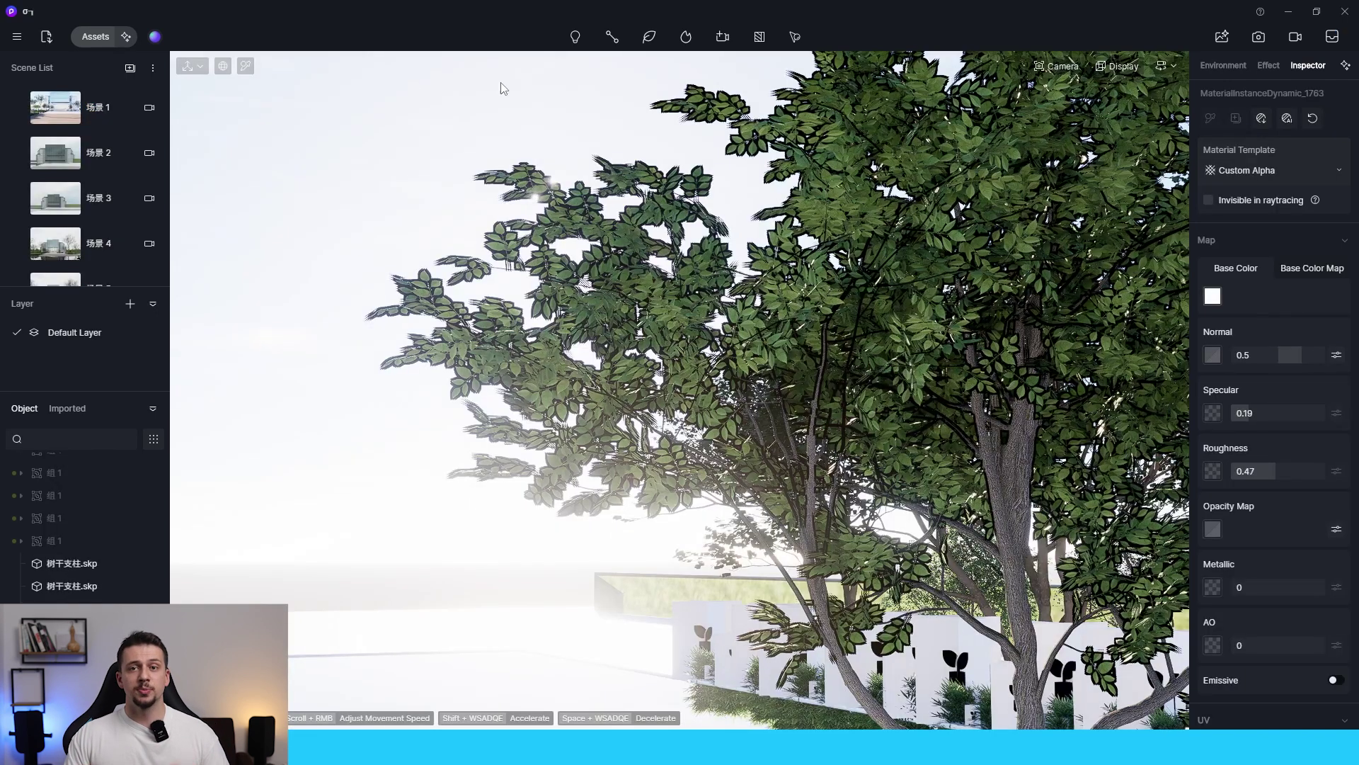
- Pick the leaves' material, switch its template from Custom Alpha to Foliage, and fly toward the trees
{"action": "key", "text": "i"}
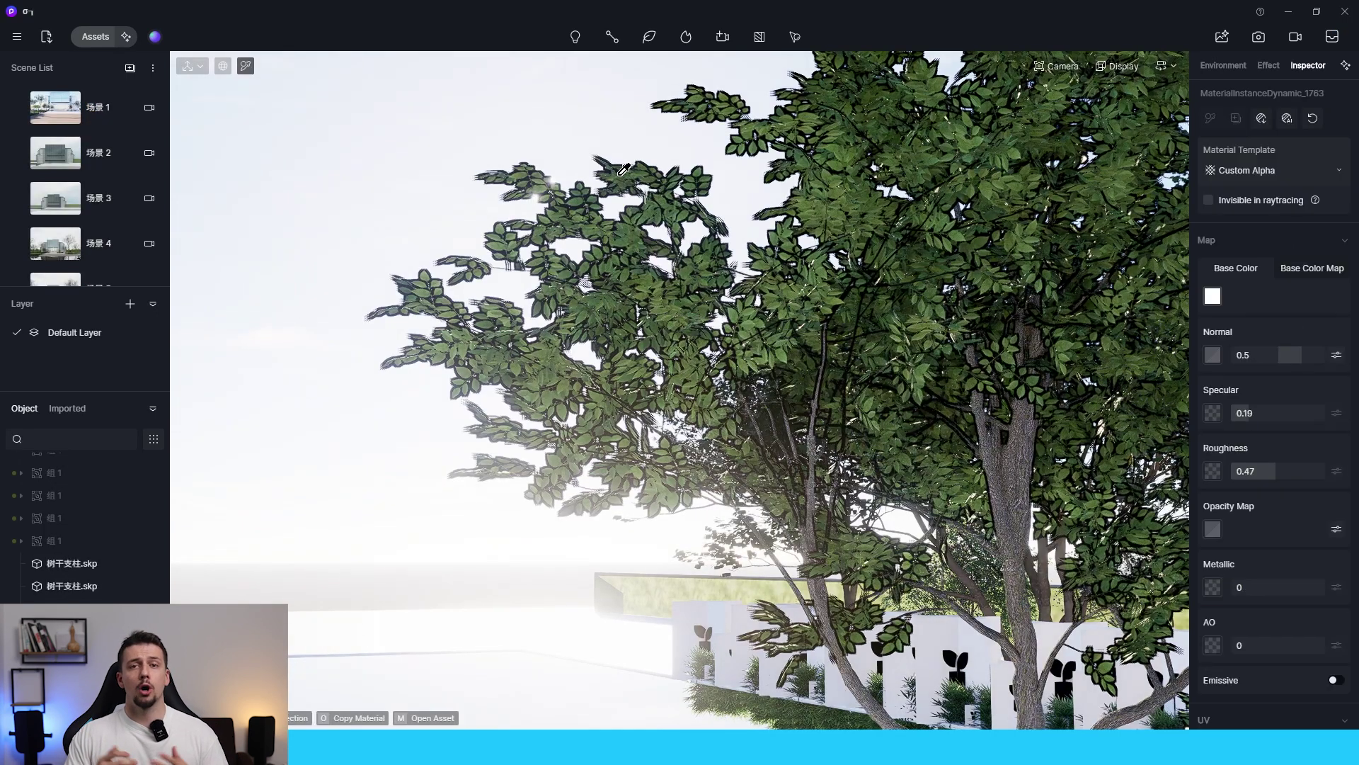
{"action": "left_click", "coordinate": [1242, 171]}
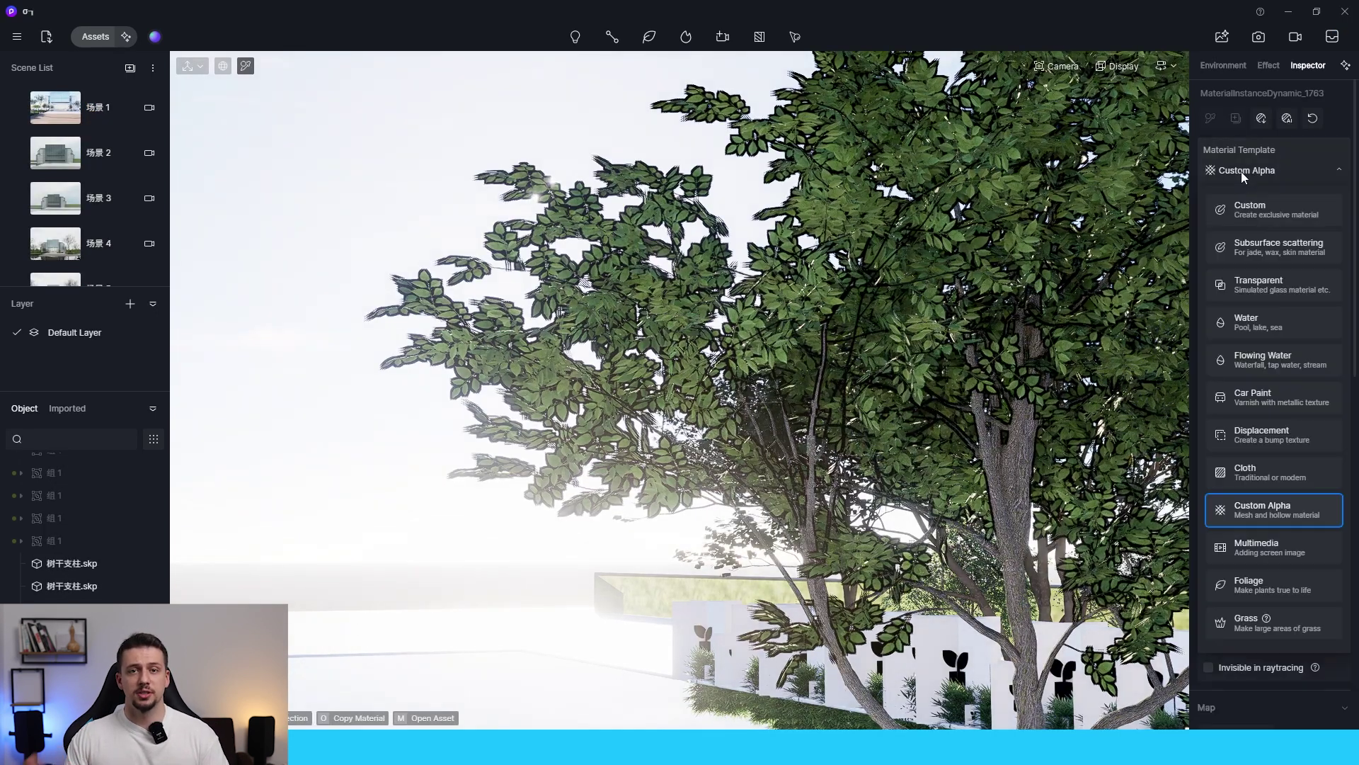
{"action": "left_click", "coordinate": [1292, 578]}
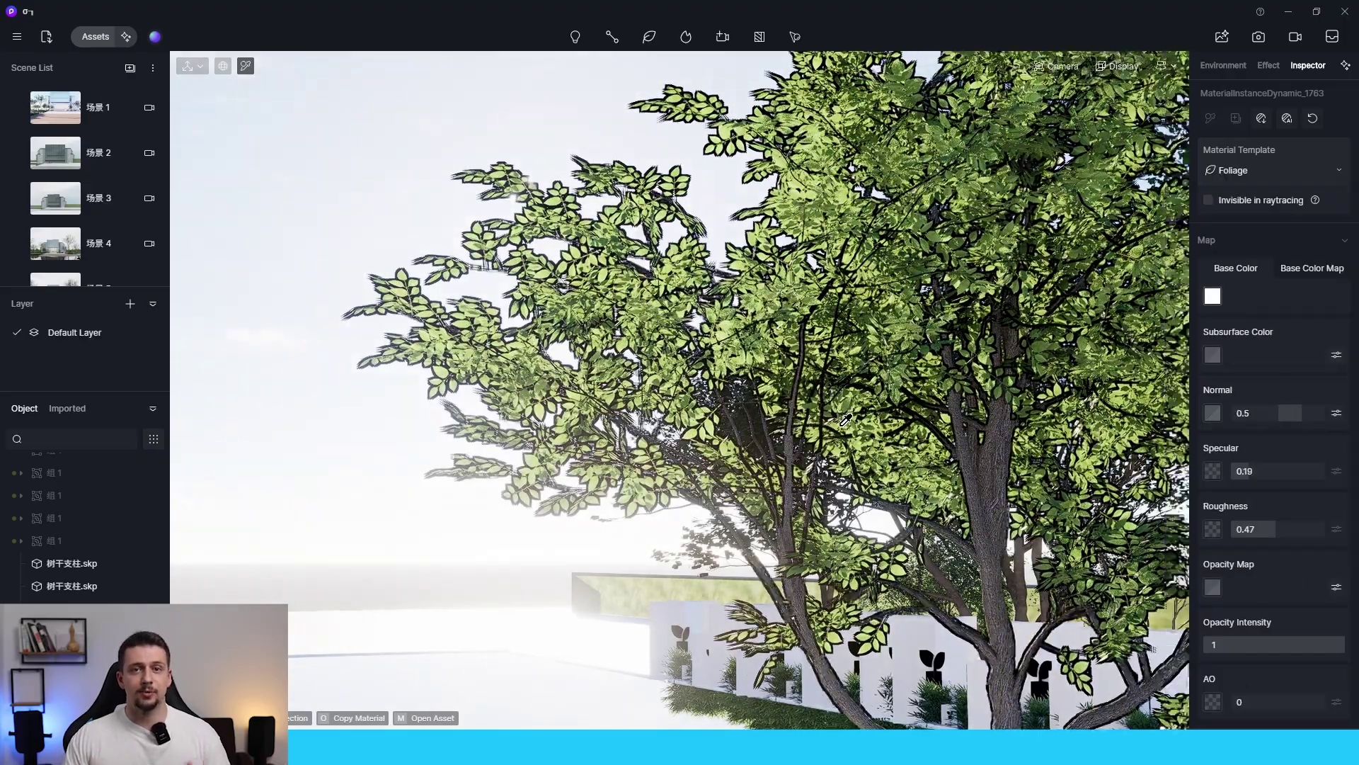
{"action": "key", "text": "Escape"}
{"action": "right_click_drag", "start_coordinate": [845, 420], "coordinate": [410, 172]}
{"action": "right_click_drag", "start_coordinate": [672, 301], "coordinate": [741, 280]}
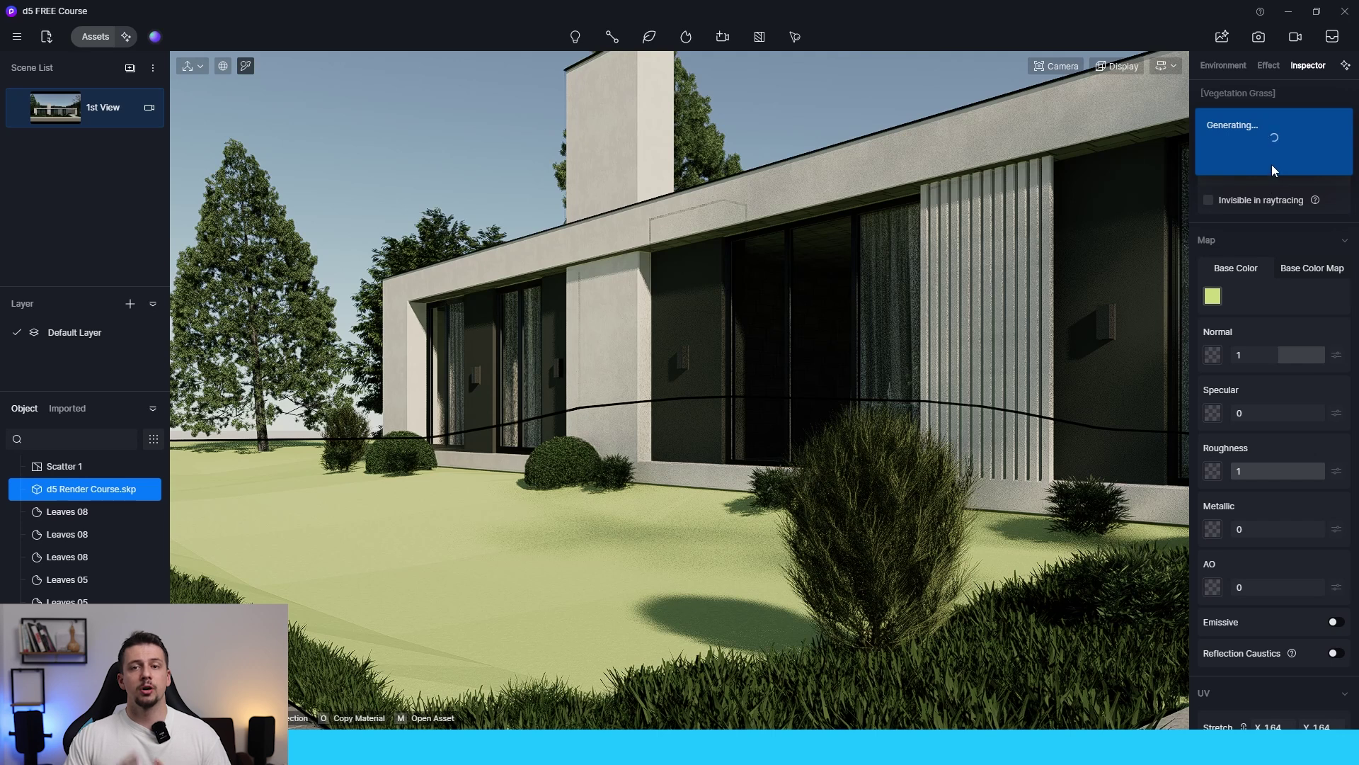
- Try the second, third and fifth clover grass styles, settle on the sixth, and adjust the trim
{"action": "left_click", "coordinate": [1282, 205]}
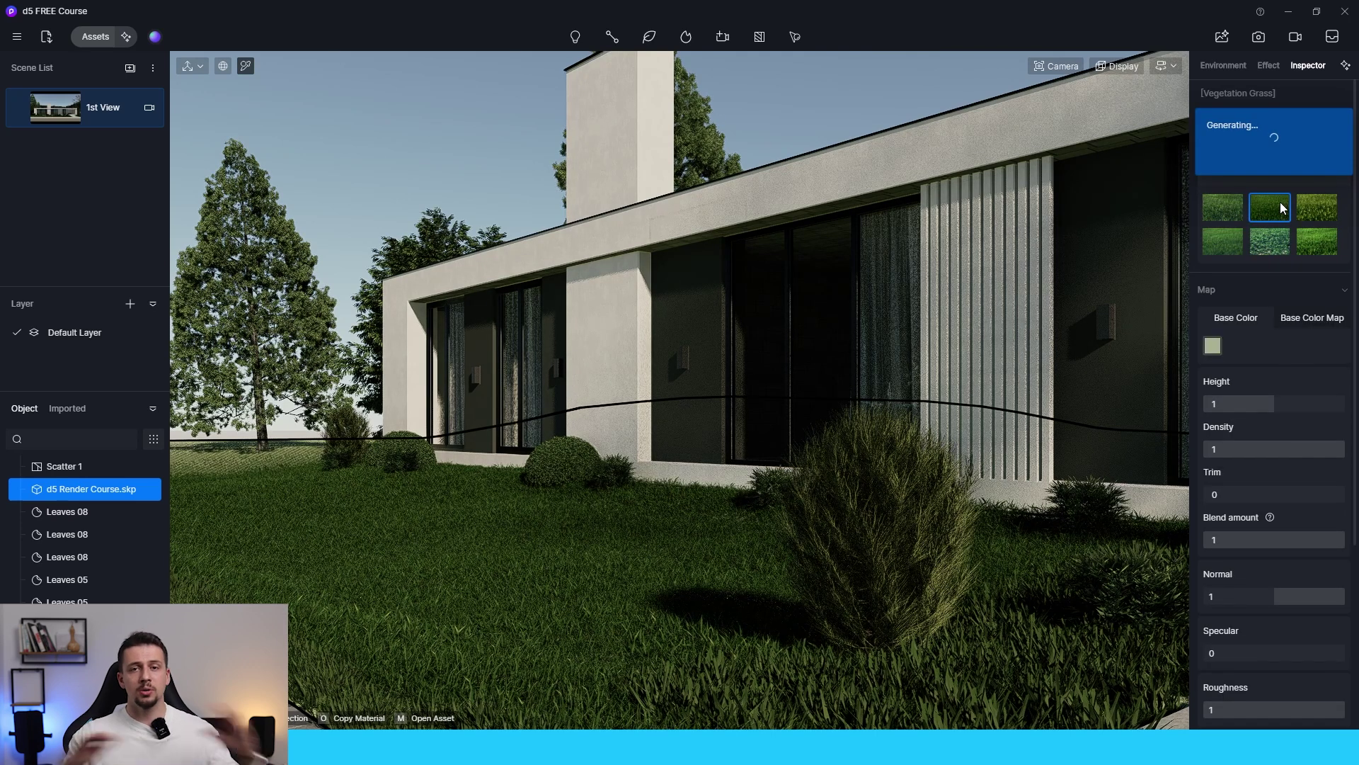
{"action": "left_click", "coordinate": [1318, 208]}
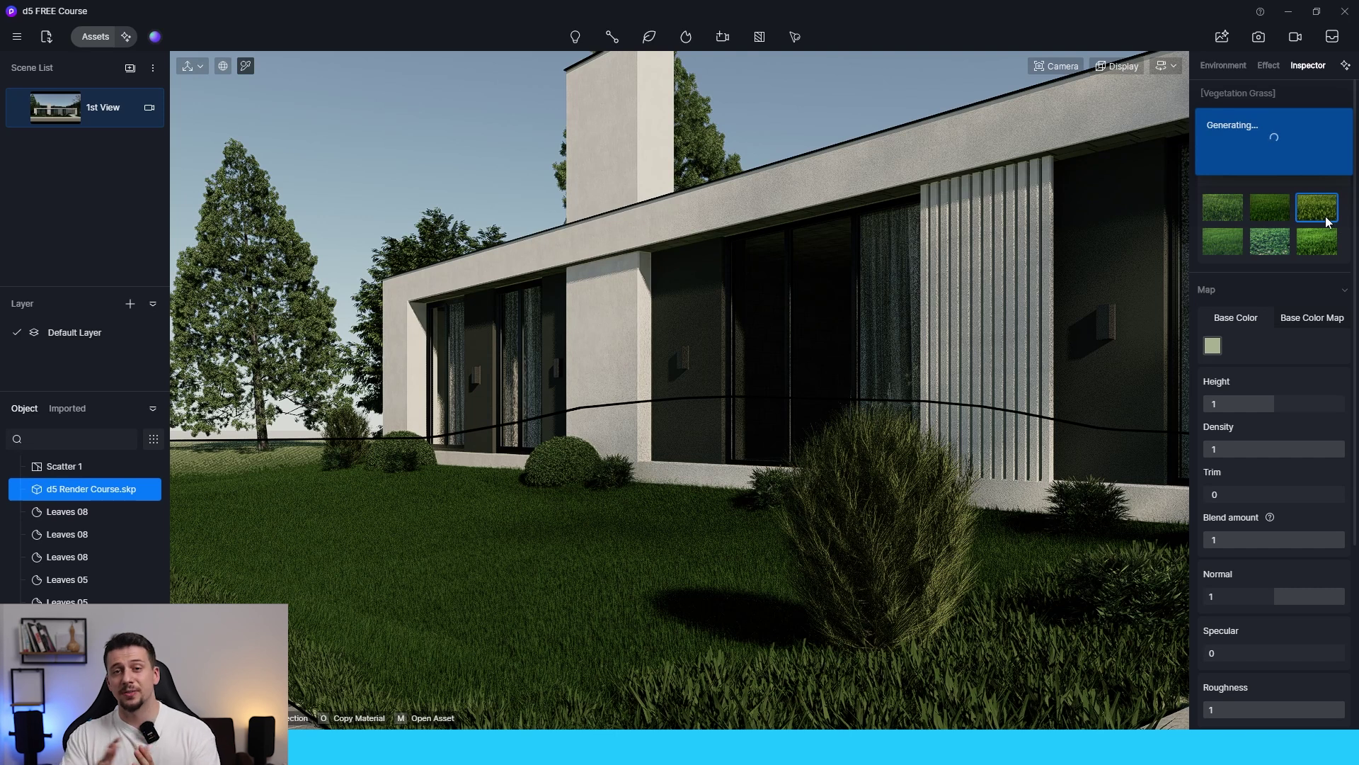
{"action": "left_click", "coordinate": [1268, 238]}
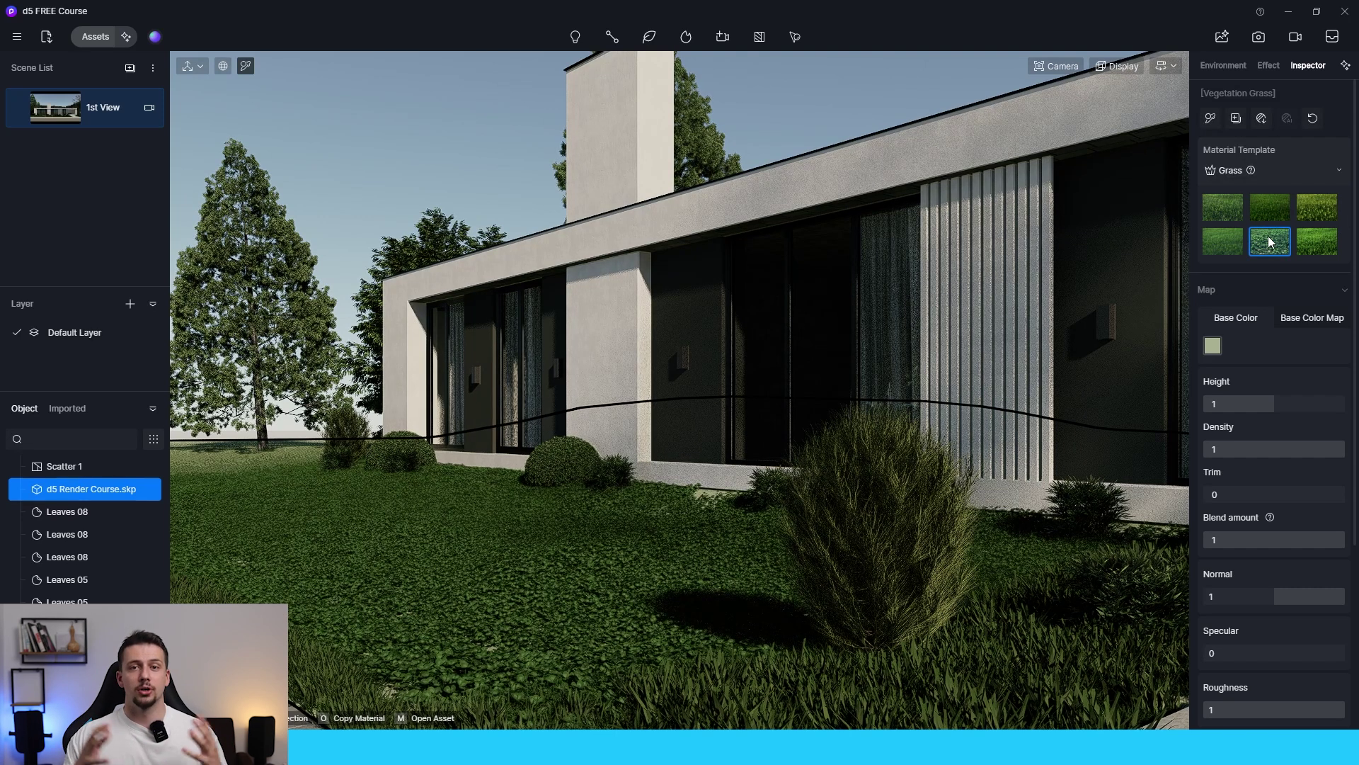
{"action": "left_click", "coordinate": [1309, 243]}
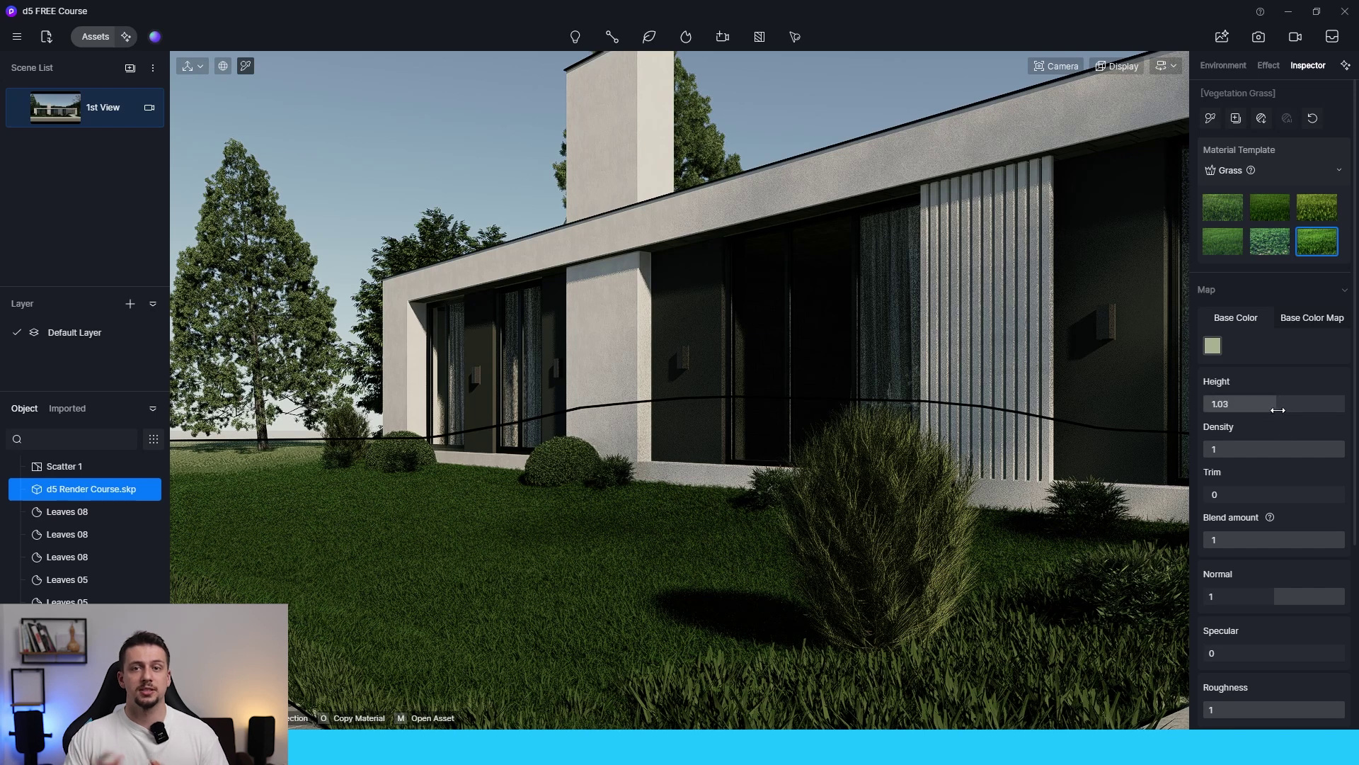
{"action": "left_click_drag", "start_coordinate": [1273, 495], "coordinate": [1331, 495]}
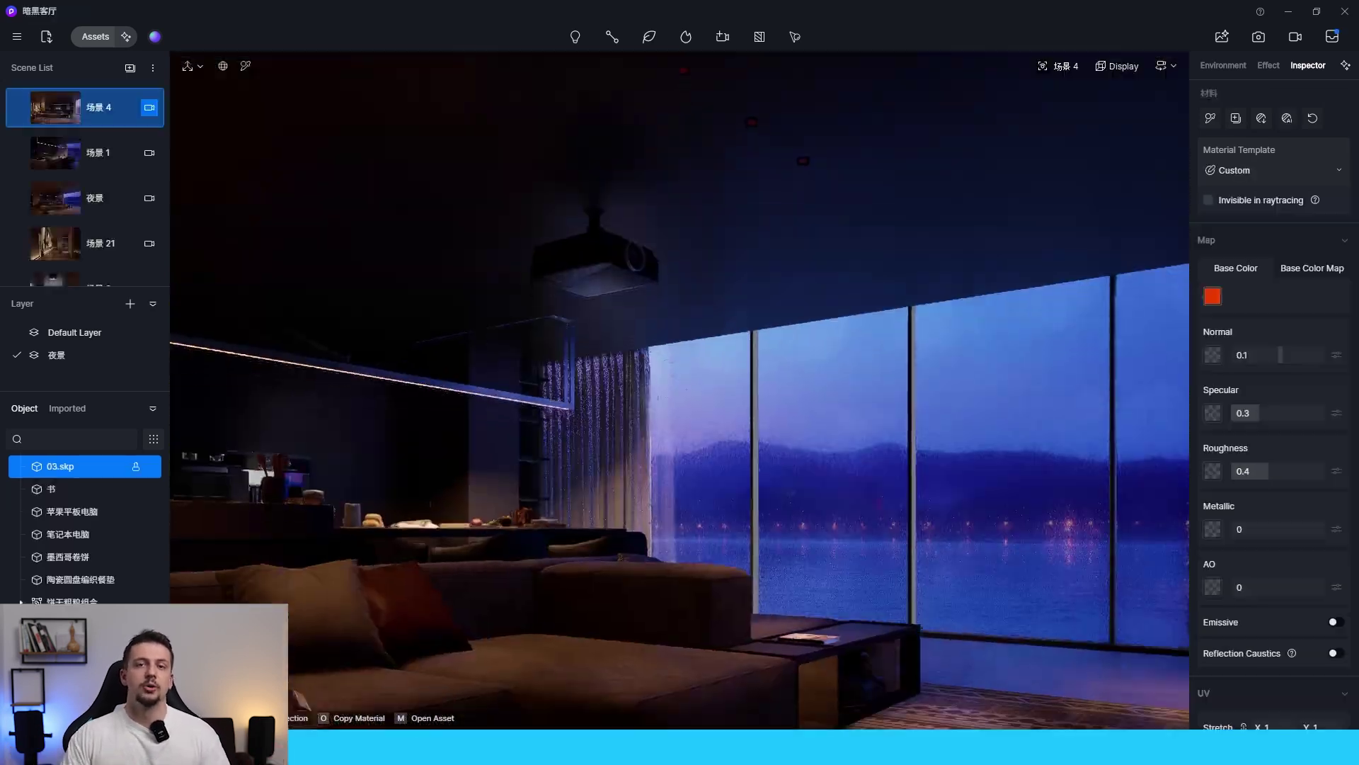
- Make the red ceiling downlight material emissive at intensity 75
{"action": "right_click_drag", "start_coordinate": [776, 519], "coordinate": [657, 245]}
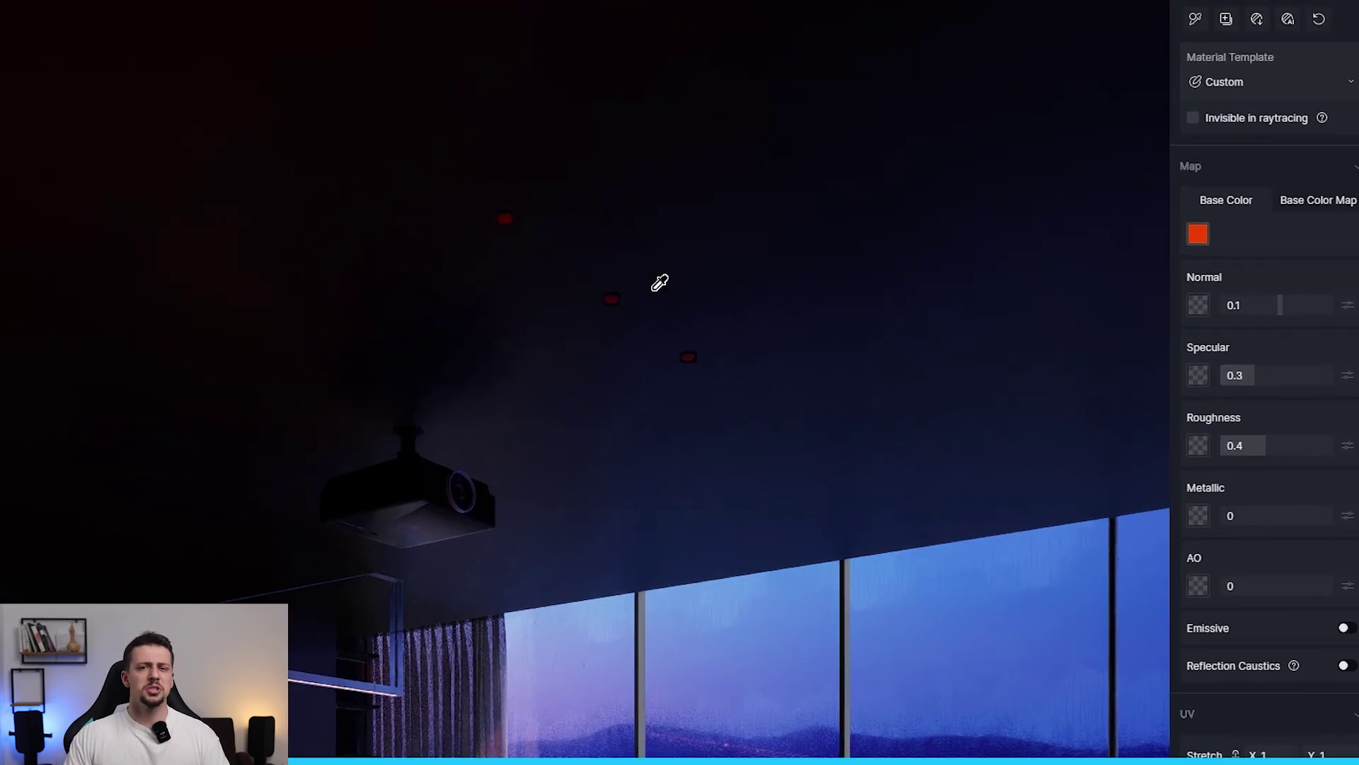
{"action": "left_click", "coordinate": [1345, 630]}
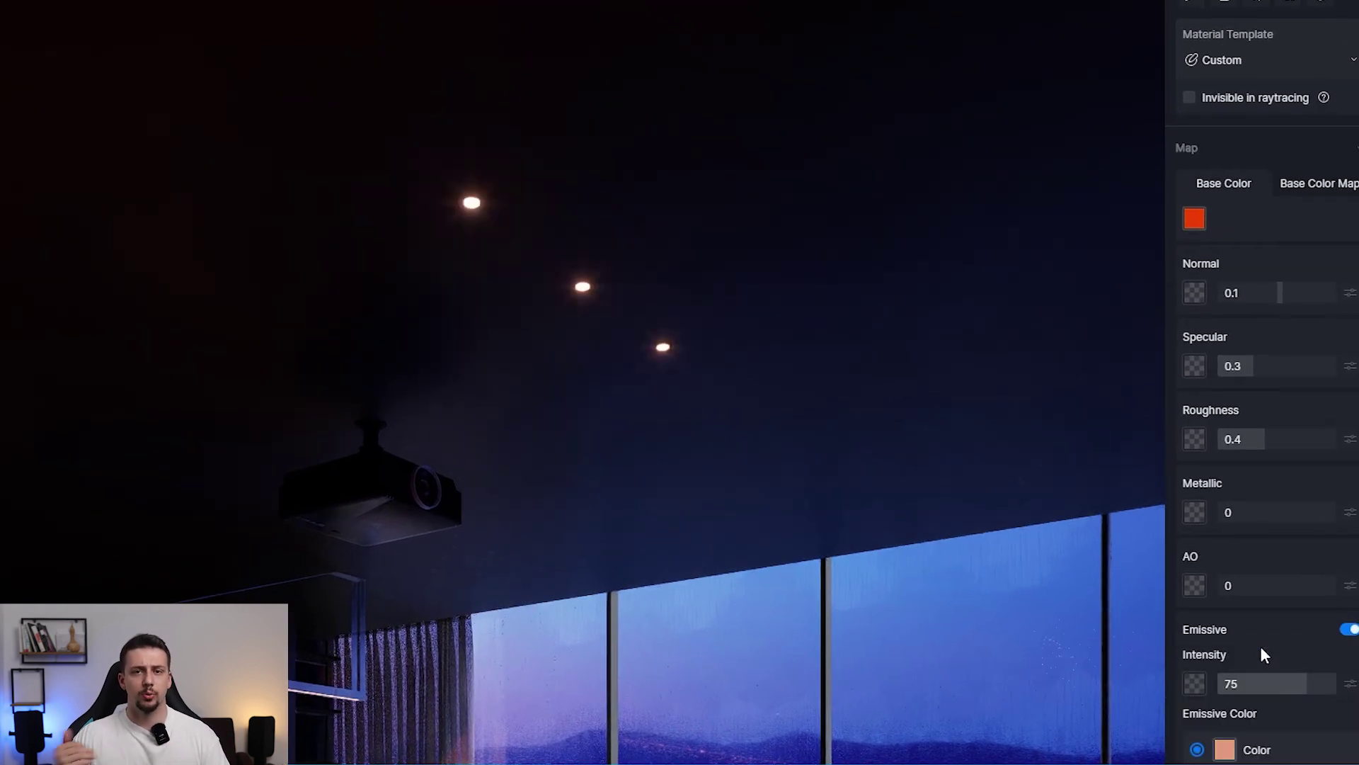
{"action": "right_click_drag", "start_coordinate": [770, 284], "coordinate": [715, 460]}
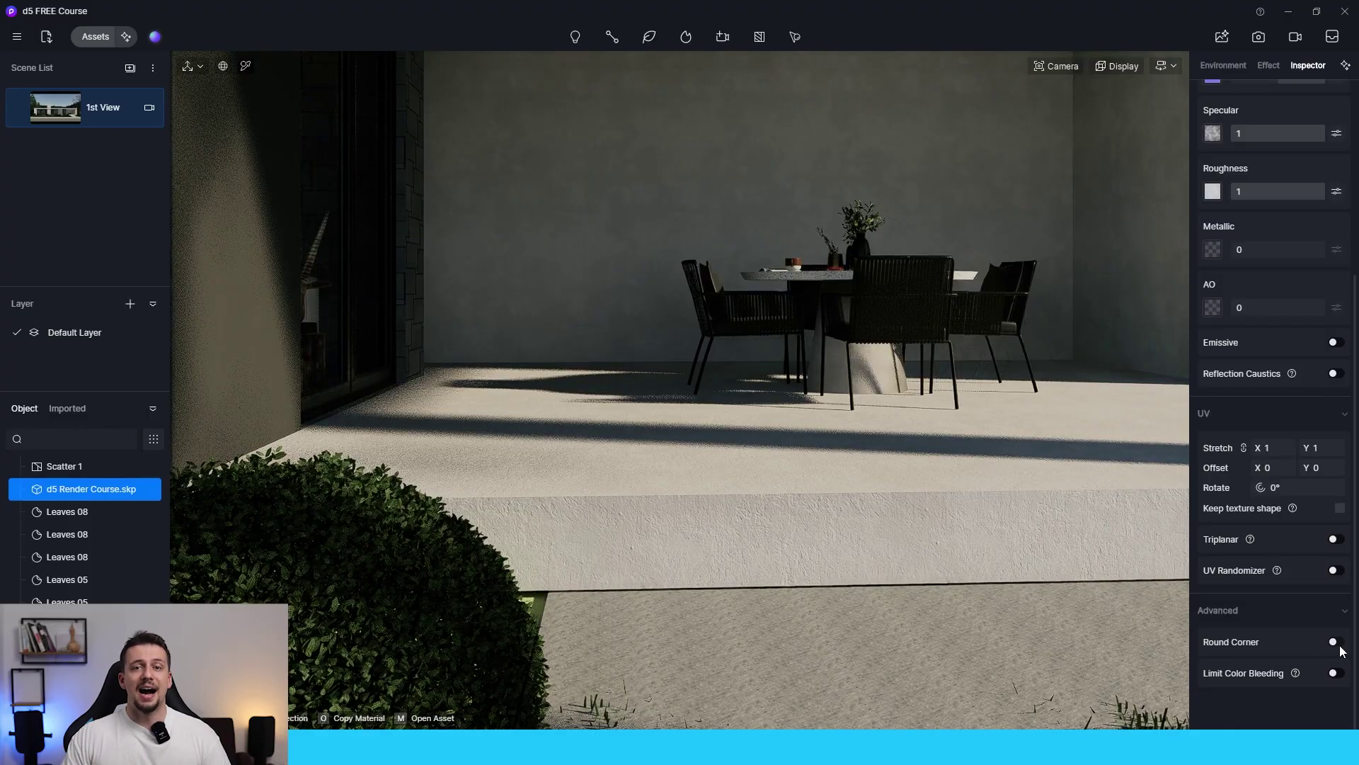
- Enable Round Corner at radius 15.8 on the concrete step and view the house wall and step
{"action": "left_click", "coordinate": [1336, 642]}
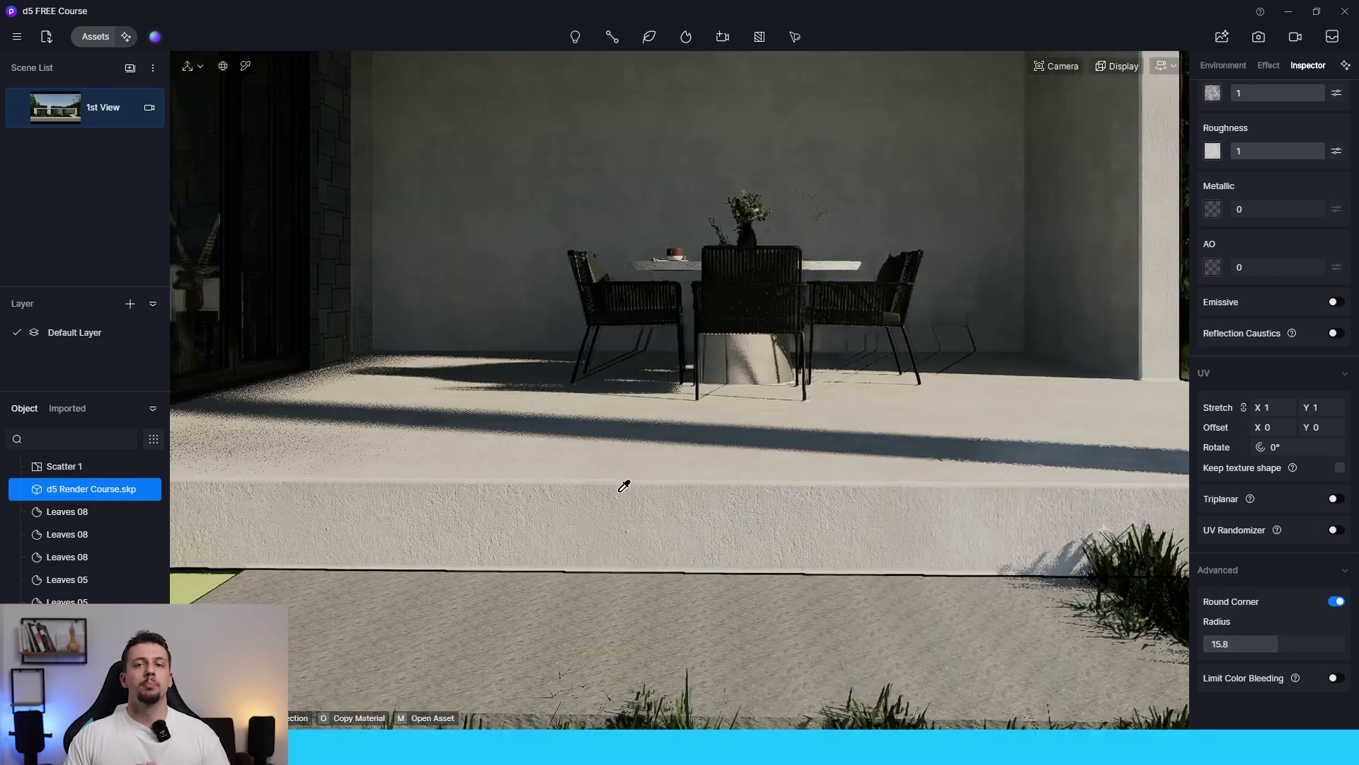
{"action": "right_click_drag", "start_coordinate": [622, 479], "coordinate": [397, 483]}
{"action": "scroll", "coordinate": [397, 482], "scroll_direction": "down", "scroll_amount": 3}
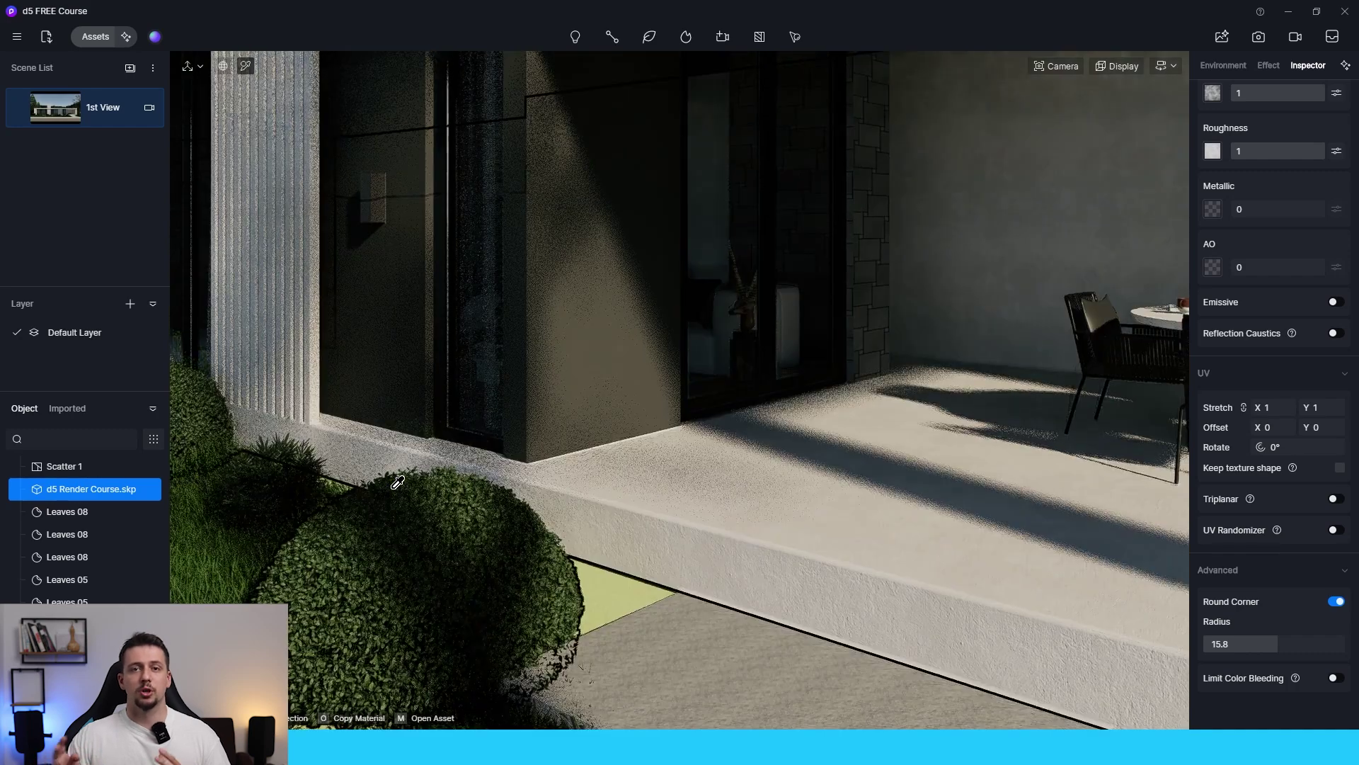
{"action": "scroll", "coordinate": [397, 483], "scroll_direction": "down", "scroll_amount": 3}
{"action": "scroll", "coordinate": [404, 477], "scroll_direction": "up", "scroll_amount": 5}
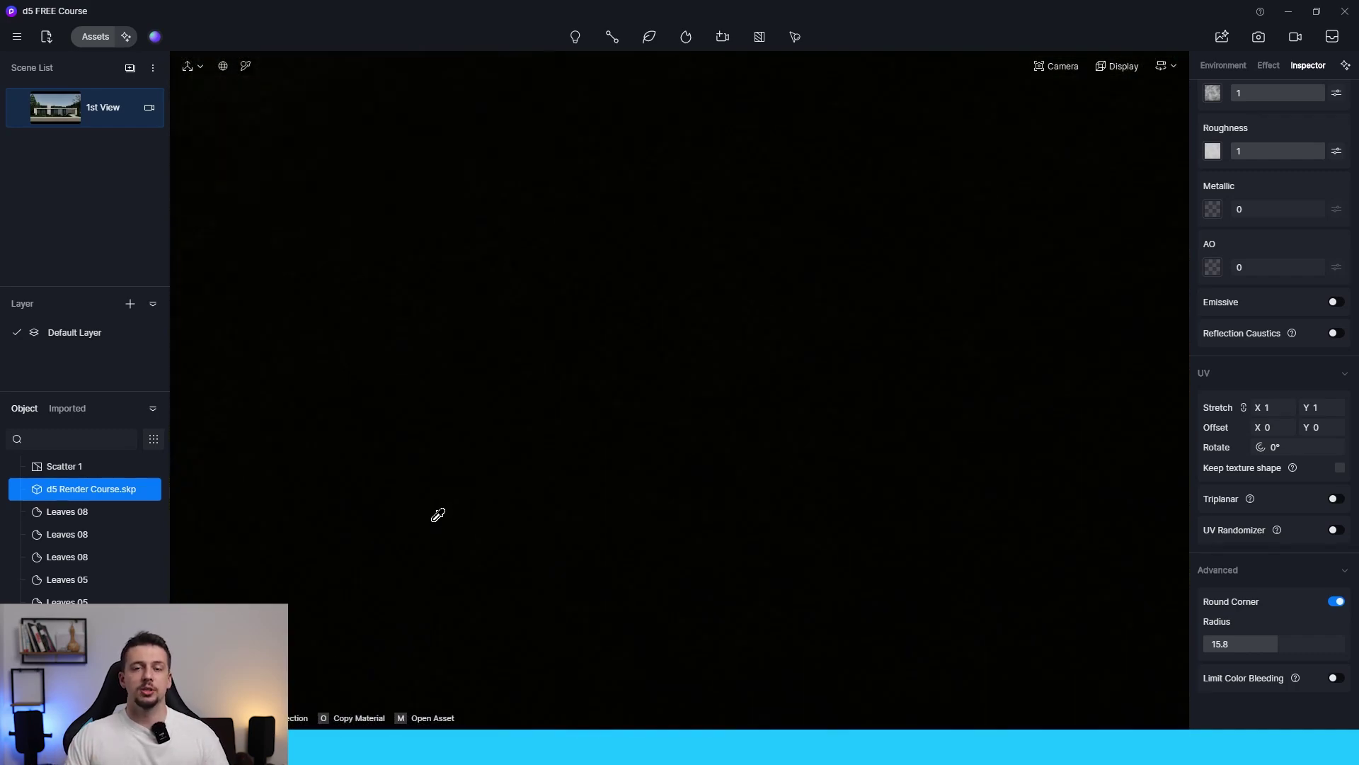
{"action": "scroll", "coordinate": [438, 514], "scroll_direction": "down", "scroll_amount": 3}
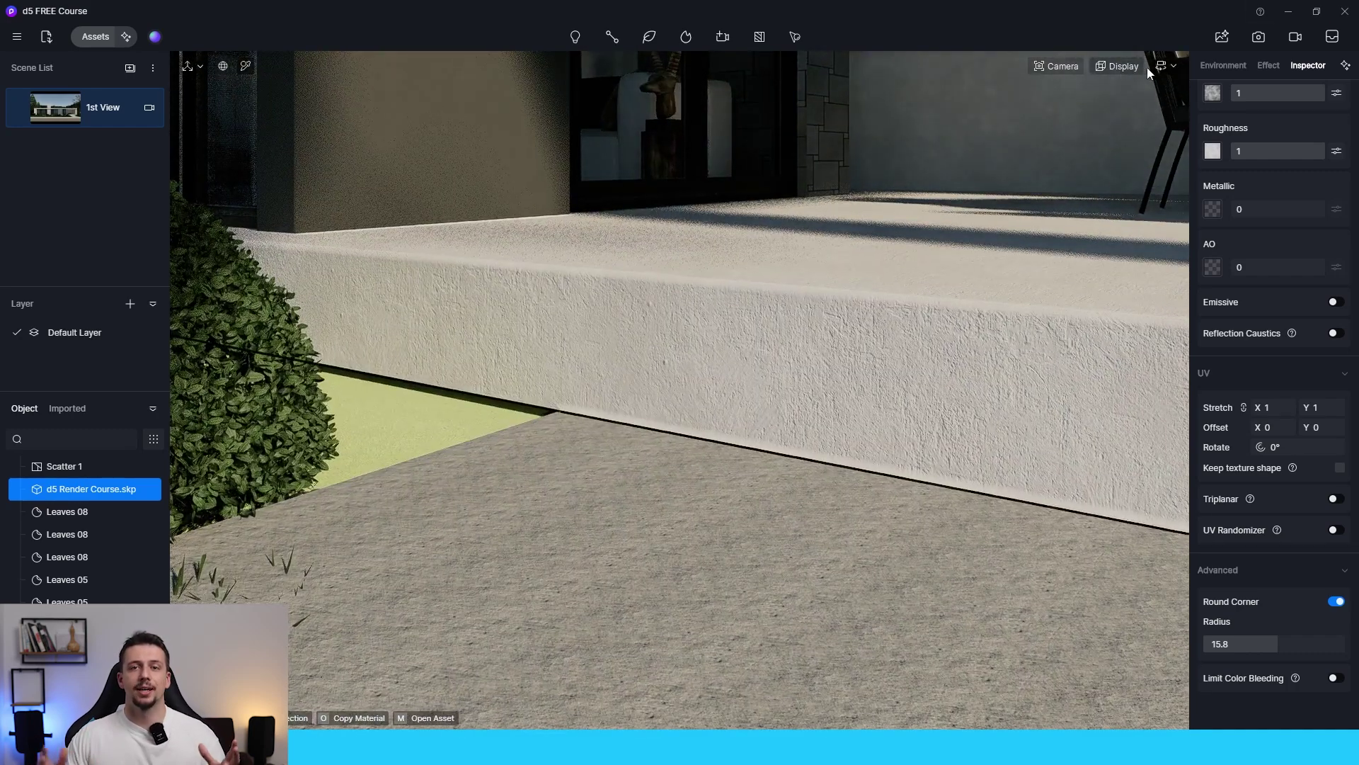
- Adjust the camera navigation settings and select the pavement material to inspect it
{"action": "left_click", "coordinate": [1162, 66]}
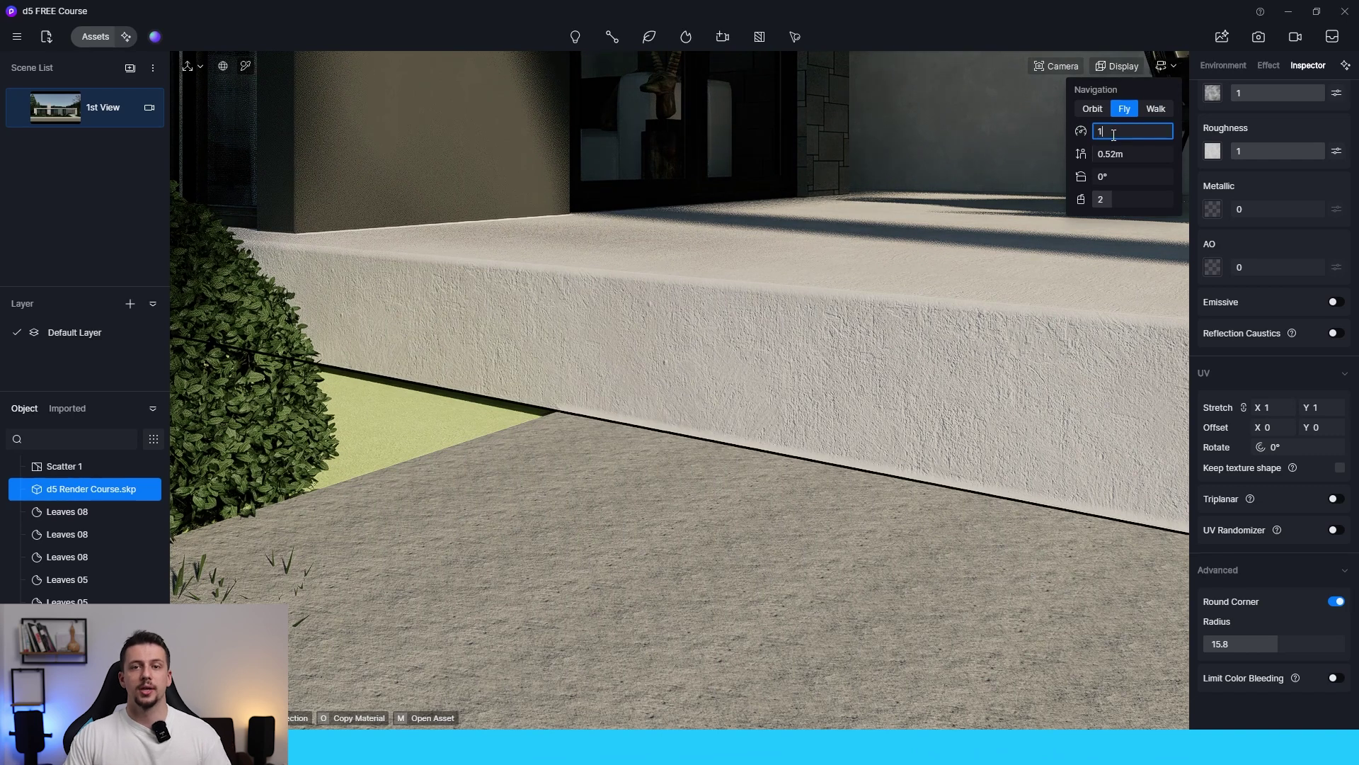
{"action": "scroll", "coordinate": [586, 402], "scroll_direction": "down", "scroll_amount": 5}
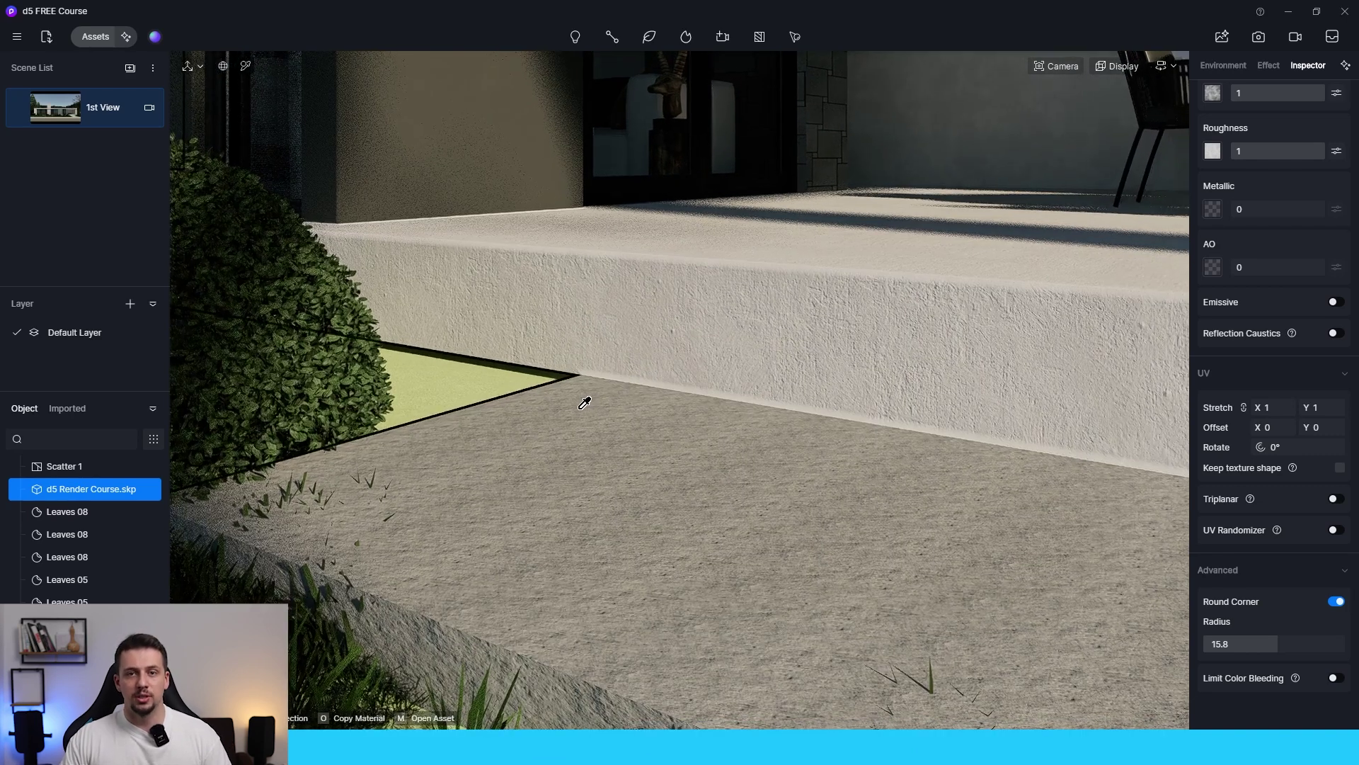
{"action": "scroll", "coordinate": [587, 401], "scroll_direction": "down", "scroll_amount": 3}
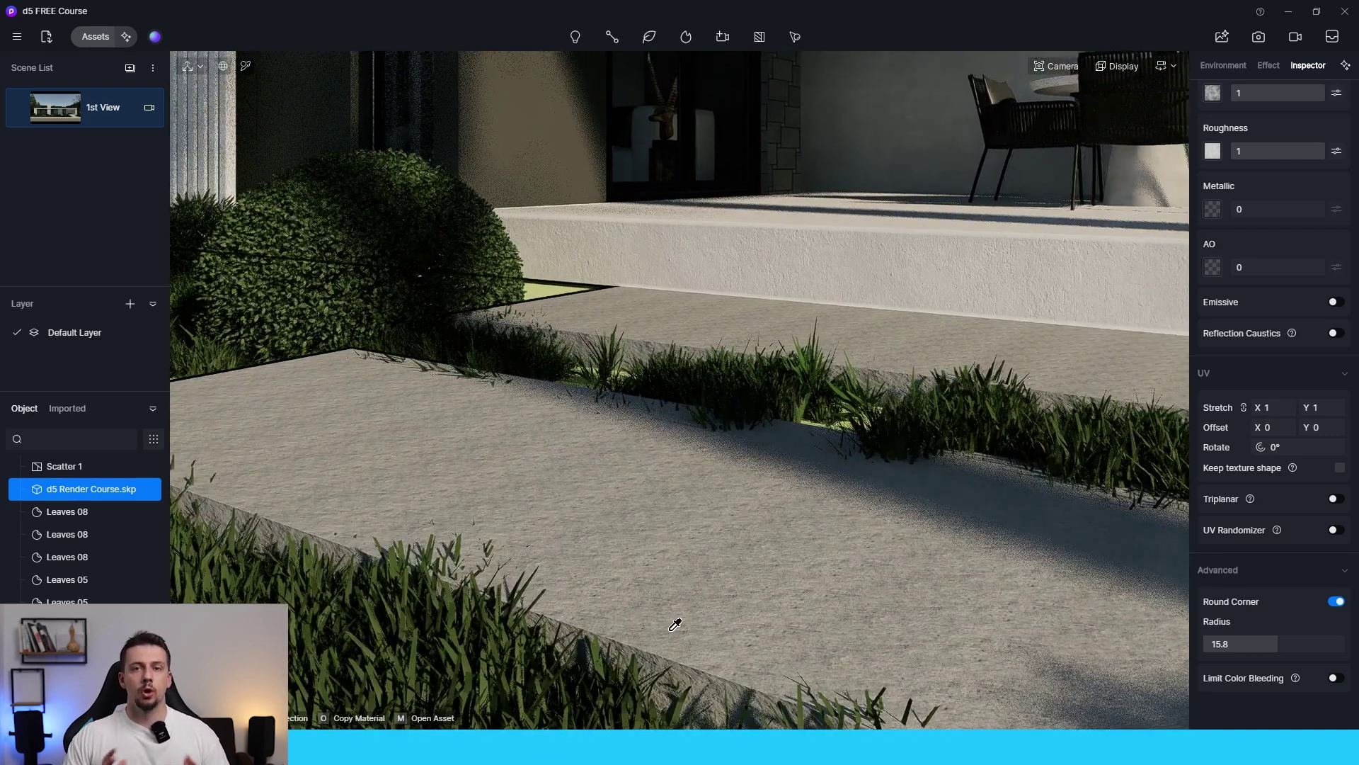
{"action": "left_click", "coordinate": [690, 591]}
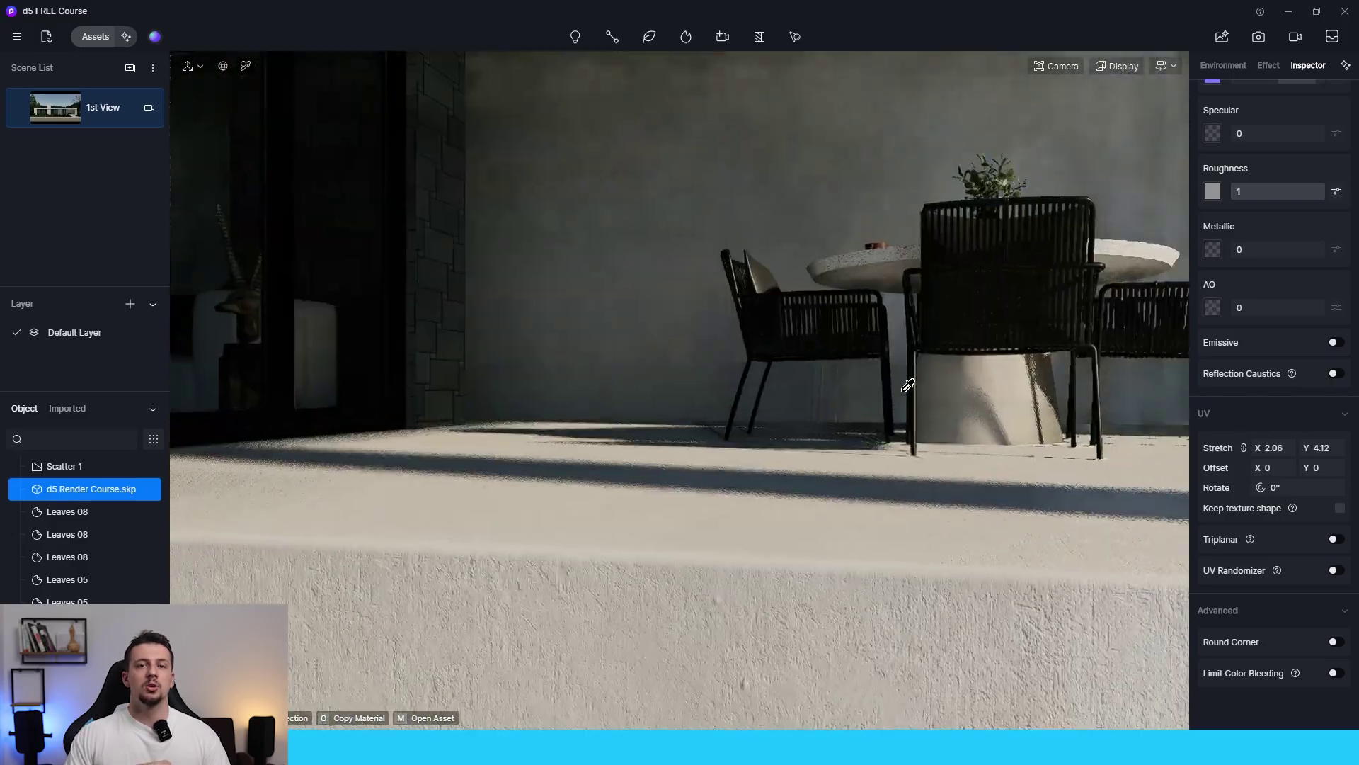
{"action": "scroll", "coordinate": [773, 430], "scroll_direction": "down", "scroll_amount": 6}
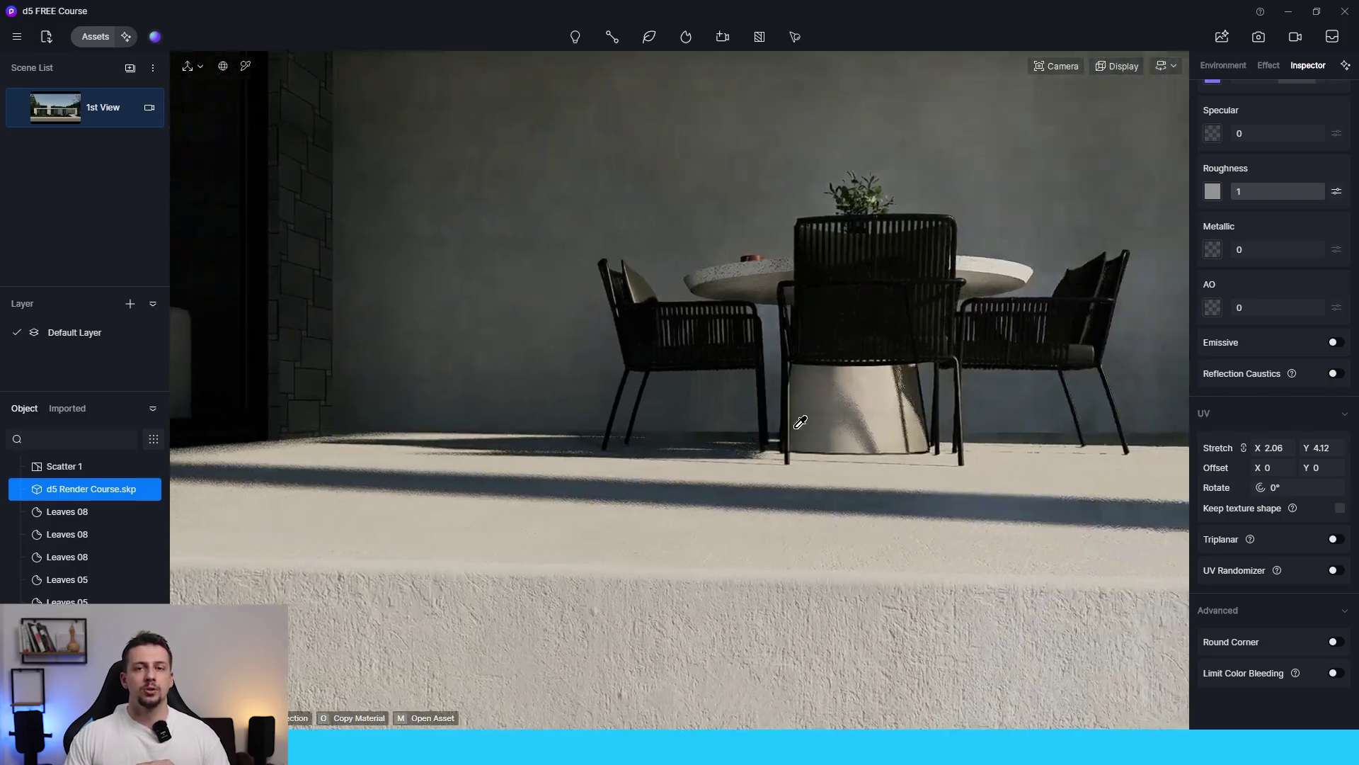
{"action": "scroll", "coordinate": [684, 448], "scroll_direction": "down", "scroll_amount": 5}
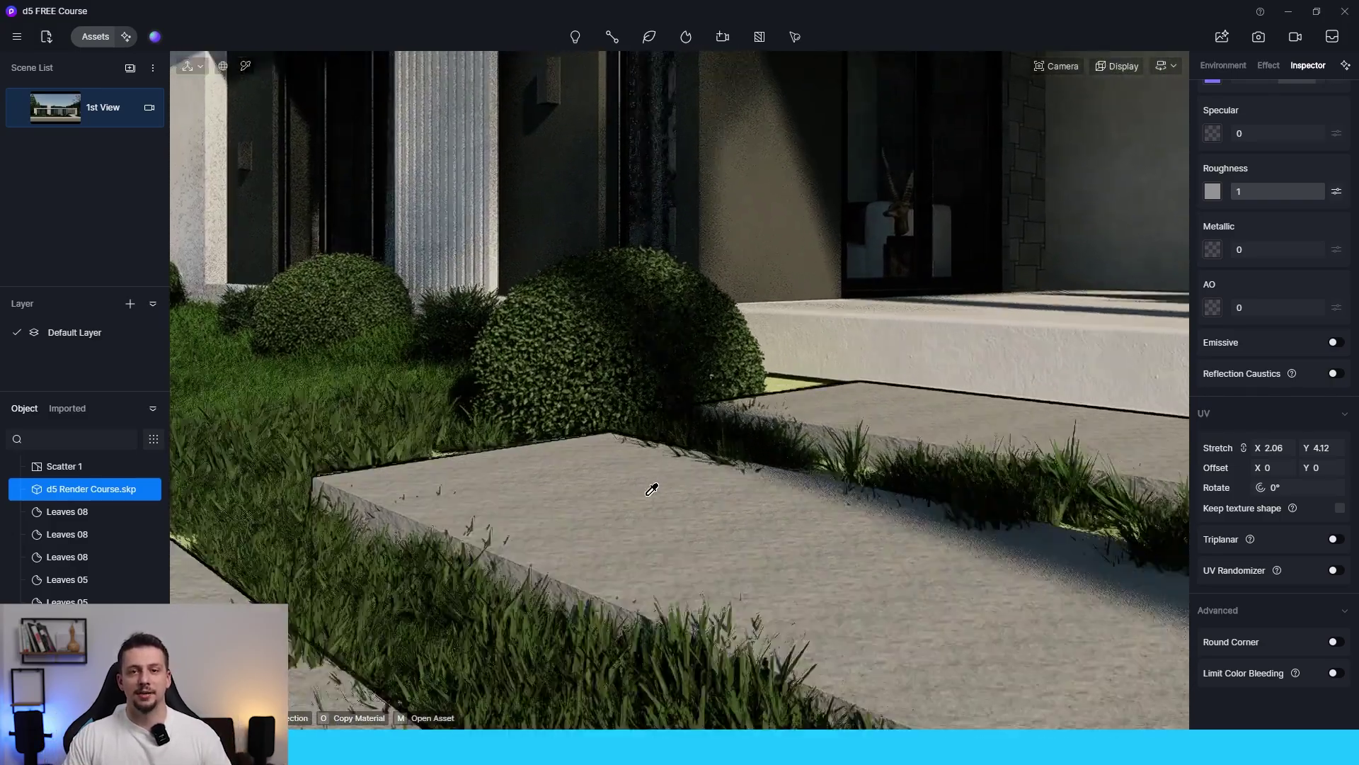